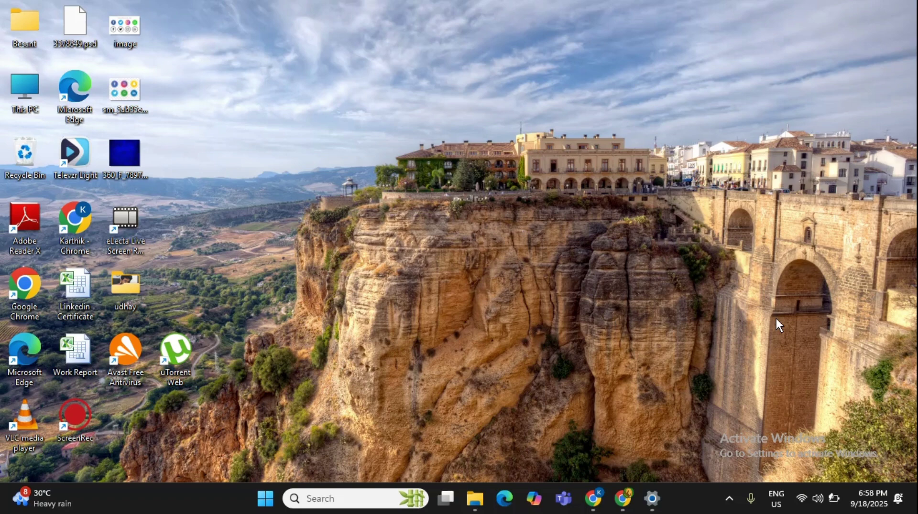
Search Bing for 'mysql download' in a new Microsoft Edge window.
{"action": "left_click", "coordinate": [505, 500]}
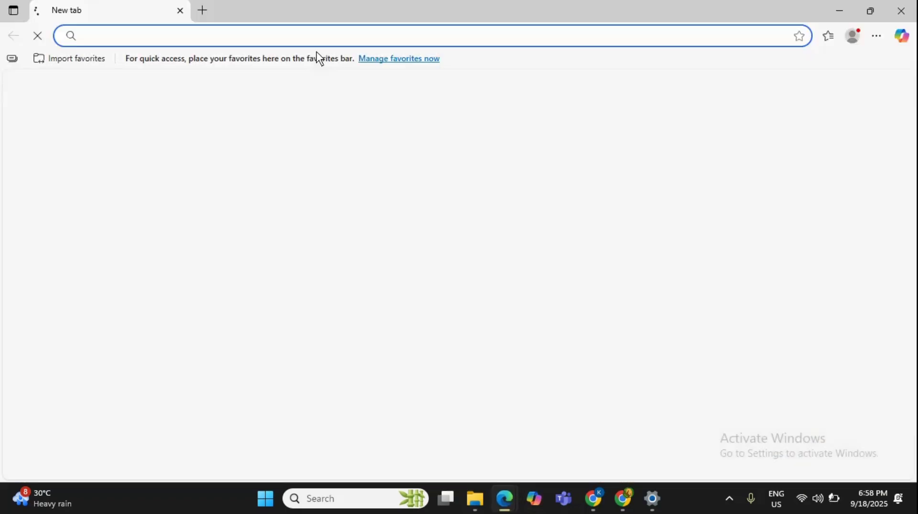
{"action": "left_click", "coordinate": [239, 42]}
{"action": "type", "text": "m"}
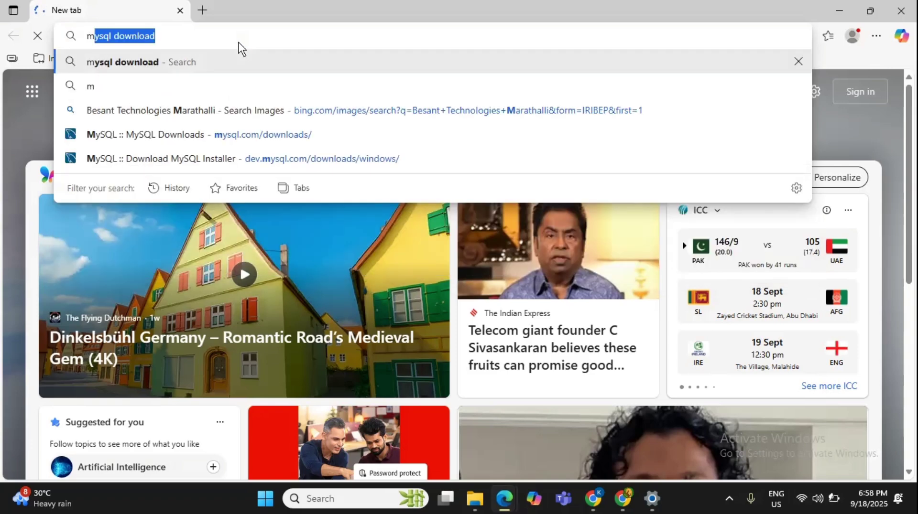
{"action": "type", "text": "ysql"}
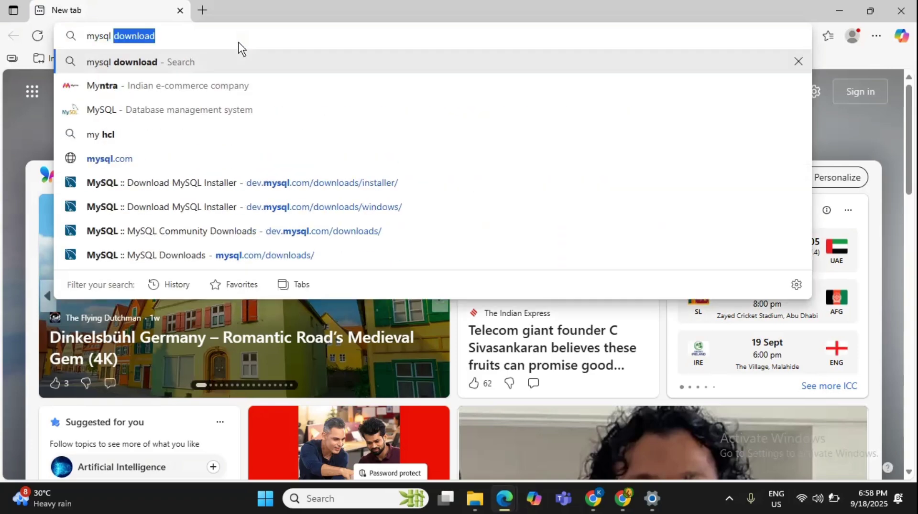
{"action": "key", "text": "Return"}
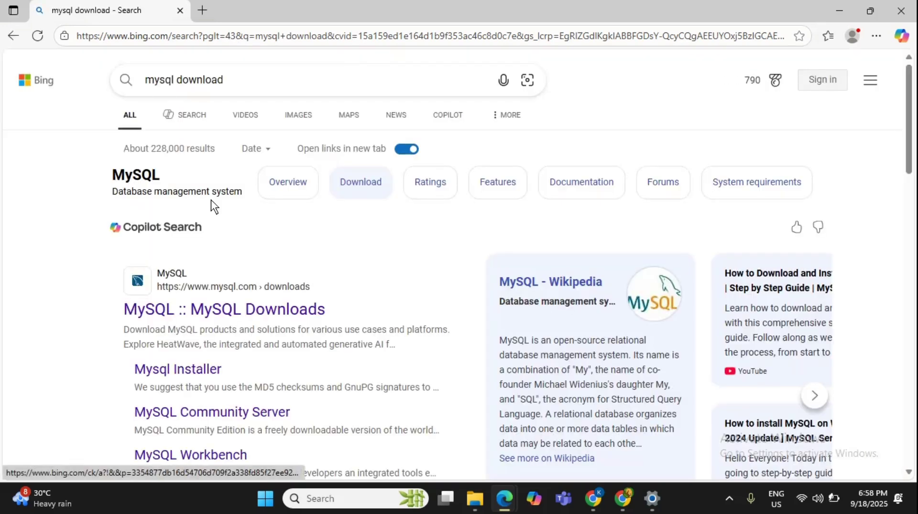
Open the 'MySQL :: MySQL Downloads' result after the stalled first try, then close the duplicate results tab.
{"action": "left_click", "coordinate": [165, 308]}
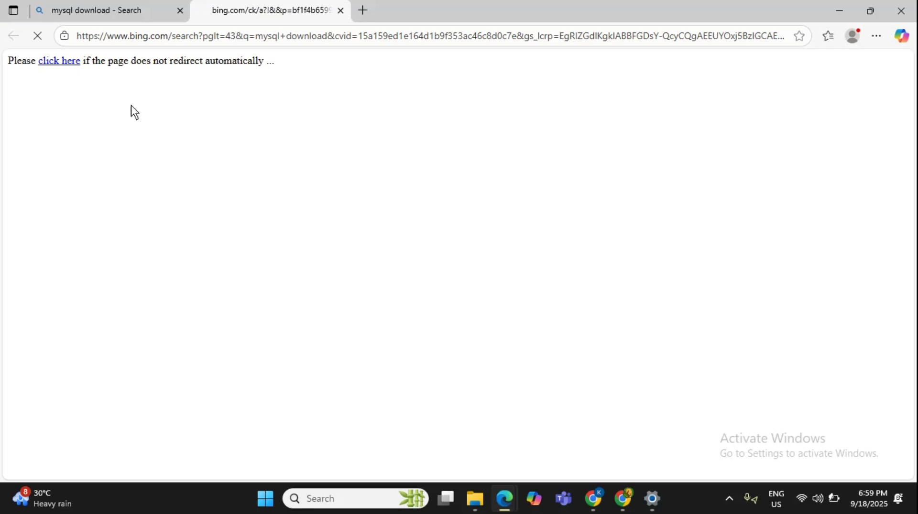
{"action": "left_click", "coordinate": [39, 44]}
{"action": "left_click", "coordinate": [90, 15]}
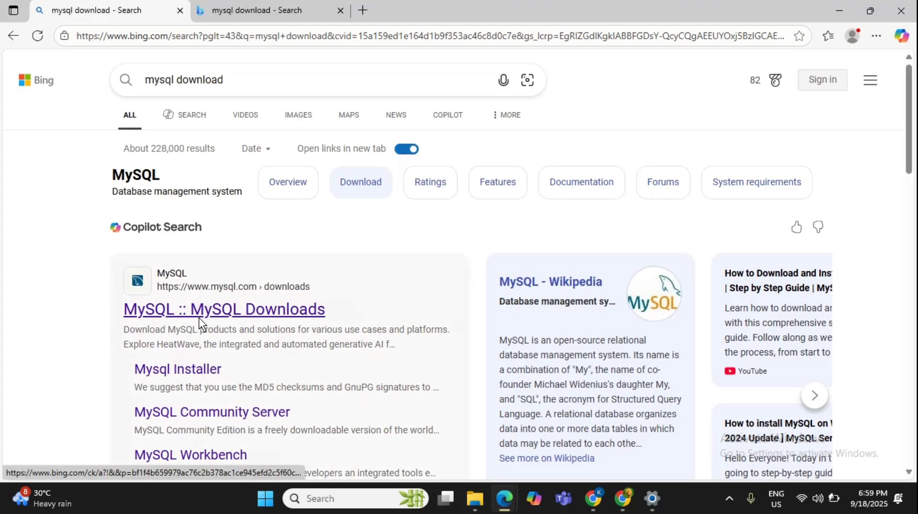
{"action": "scroll", "coordinate": [199, 317], "scroll_direction": "down", "scroll_amount": 5}
{"action": "scroll", "coordinate": [199, 317], "scroll_direction": "up", "scroll_amount": 2}
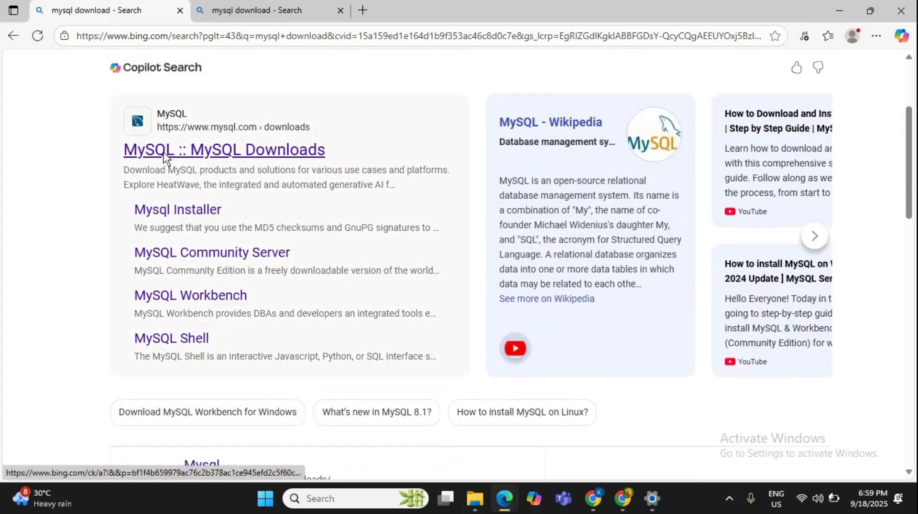
{"action": "left_click", "coordinate": [165, 152]}
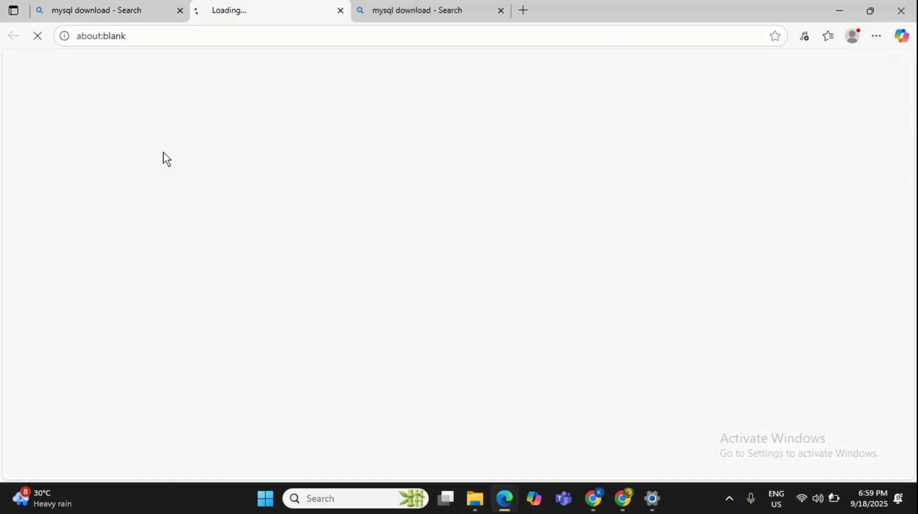
{"action": "left_click", "coordinate": [417, 15]}
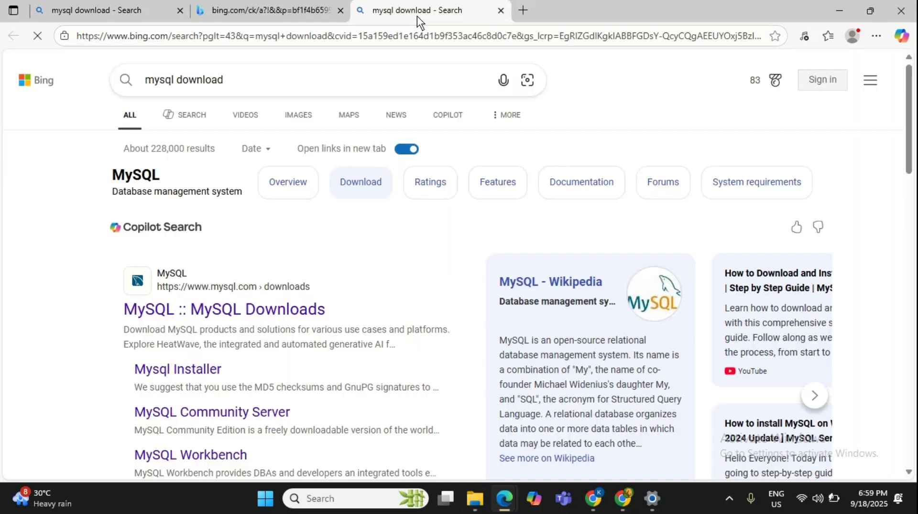
{"action": "left_click", "coordinate": [500, 11]}
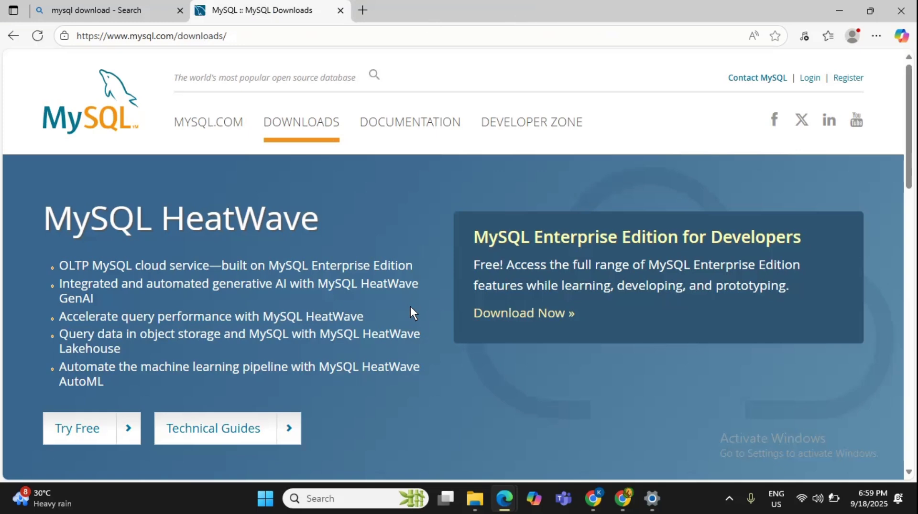
Follow MySQL Community (GPL) Downloads to the MySQL Installer for Windows page, then check the network status.
{"action": "scroll", "coordinate": [410, 306], "scroll_direction": "down", "scroll_amount": 8}
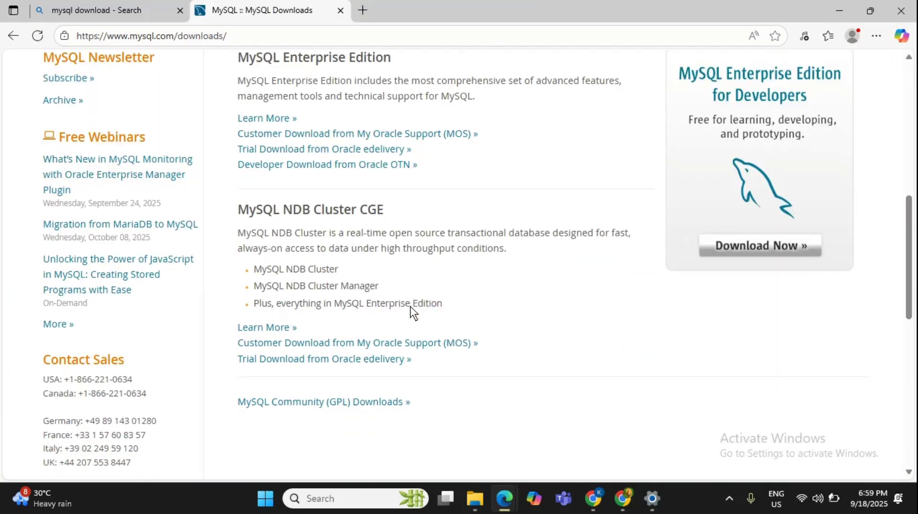
{"action": "scroll", "coordinate": [410, 306], "scroll_direction": "down", "scroll_amount": 2}
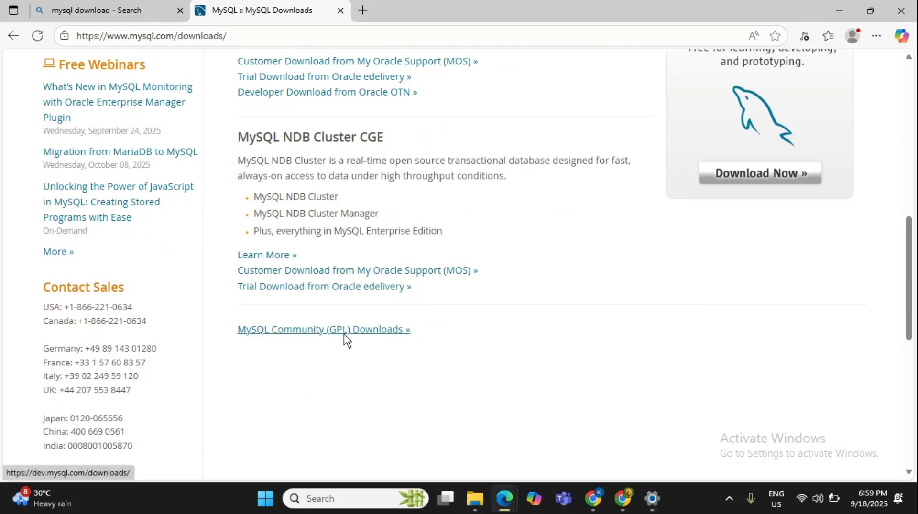
{"action": "left_click", "coordinate": [325, 330]}
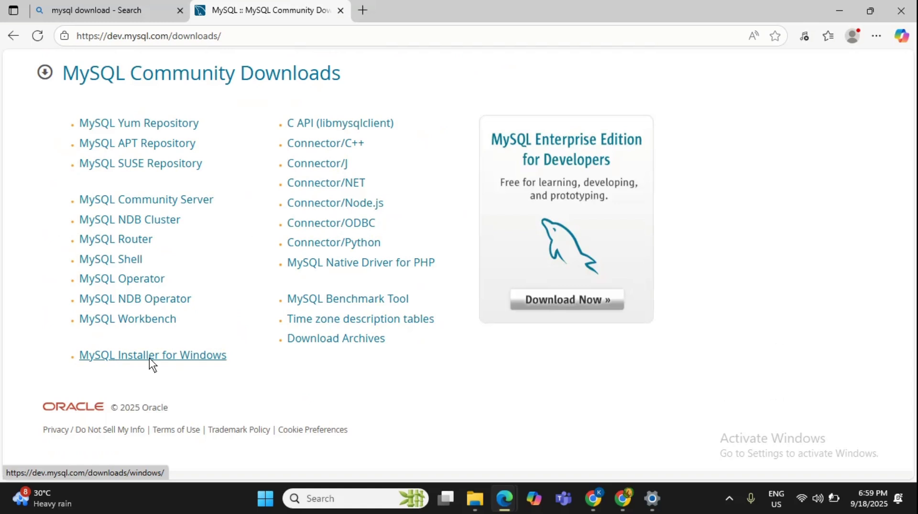
{"action": "left_click", "coordinate": [149, 358]}
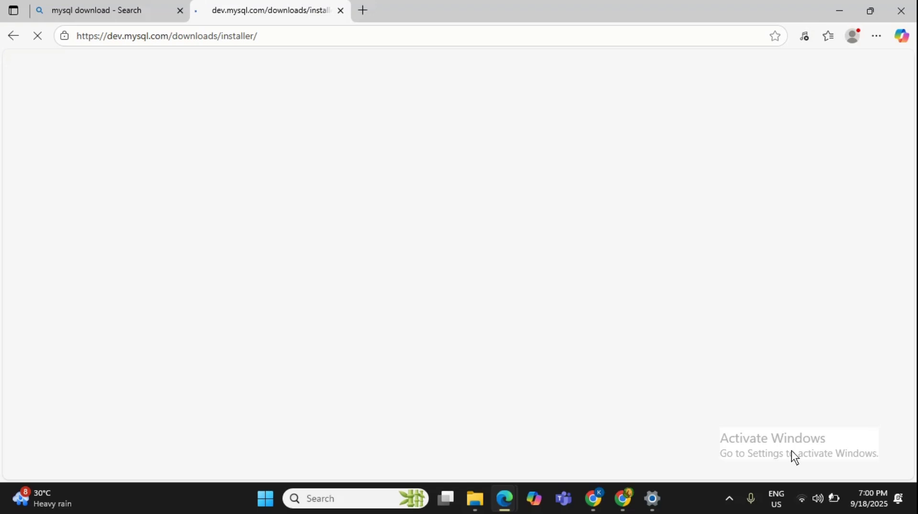
{"action": "left_click", "coordinate": [801, 499]}
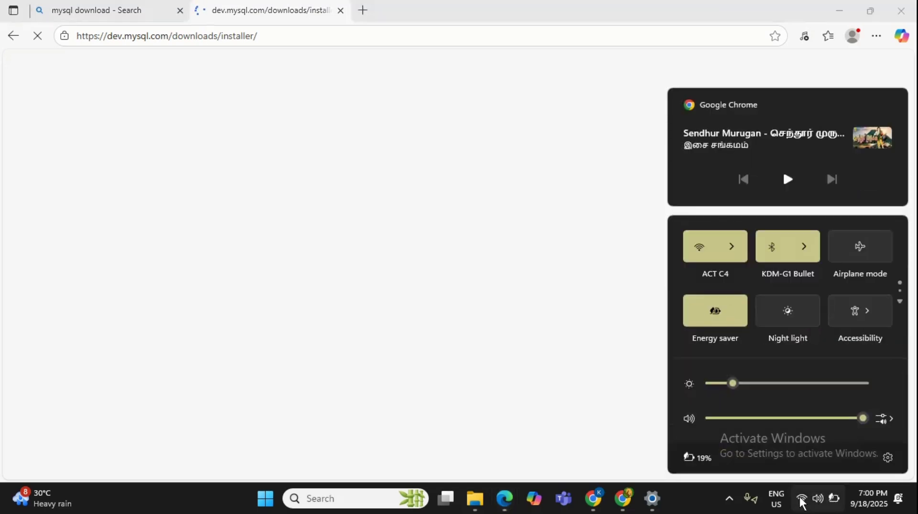
{"action": "left_click", "coordinate": [584, 340]}
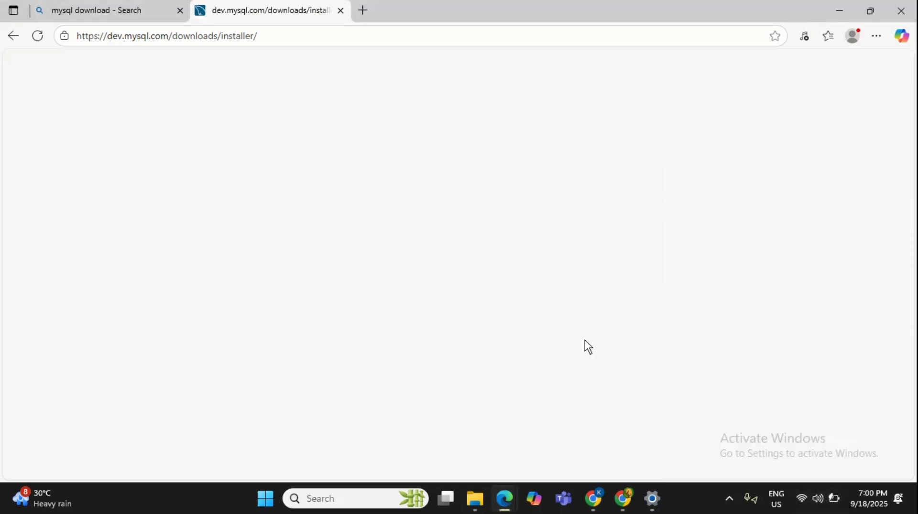
Reload the blank MySQL Installer for Windows page until its content appears.
{"action": "left_click", "coordinate": [41, 34]}
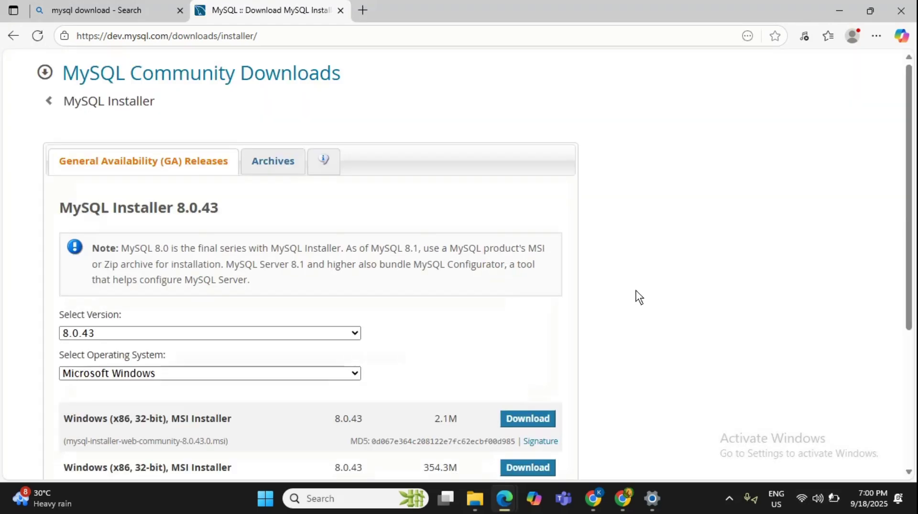
{"action": "scroll", "coordinate": [635, 298], "scroll_direction": "down", "scroll_amount": 3}
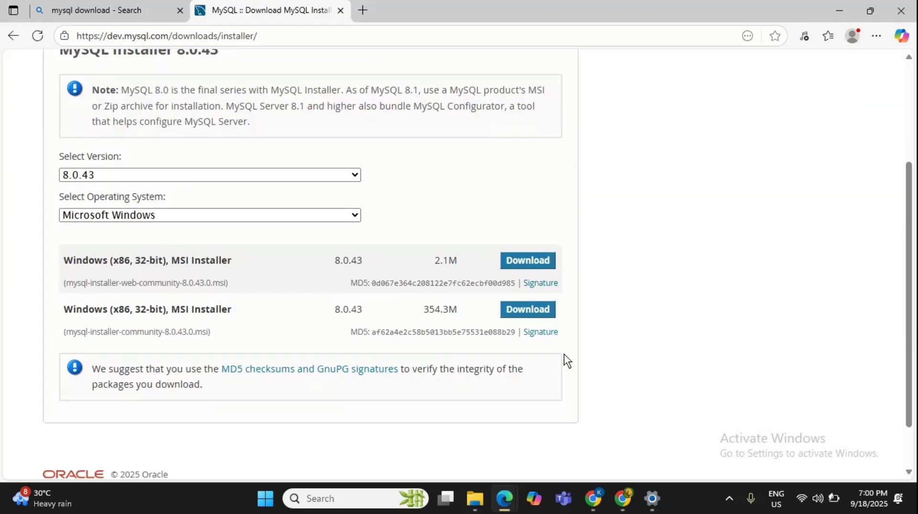
{"action": "scroll", "coordinate": [592, 329], "scroll_direction": "up", "scroll_amount": 1}
{"action": "scroll", "coordinate": [606, 310], "scroll_direction": "up", "scroll_amount": 1}
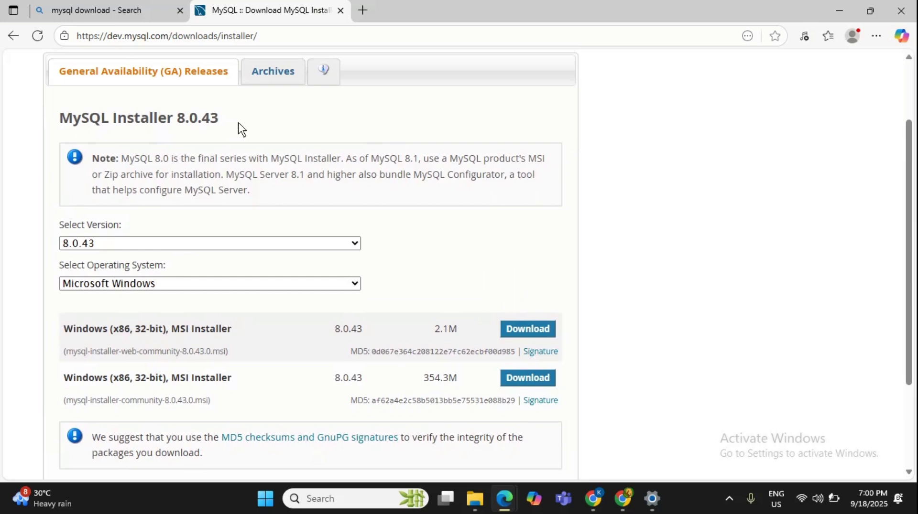
{"action": "scroll", "coordinate": [225, 144], "scroll_direction": "up", "scroll_amount": 1}
{"action": "scroll", "coordinate": [226, 150], "scroll_direction": "up", "scroll_amount": 1}
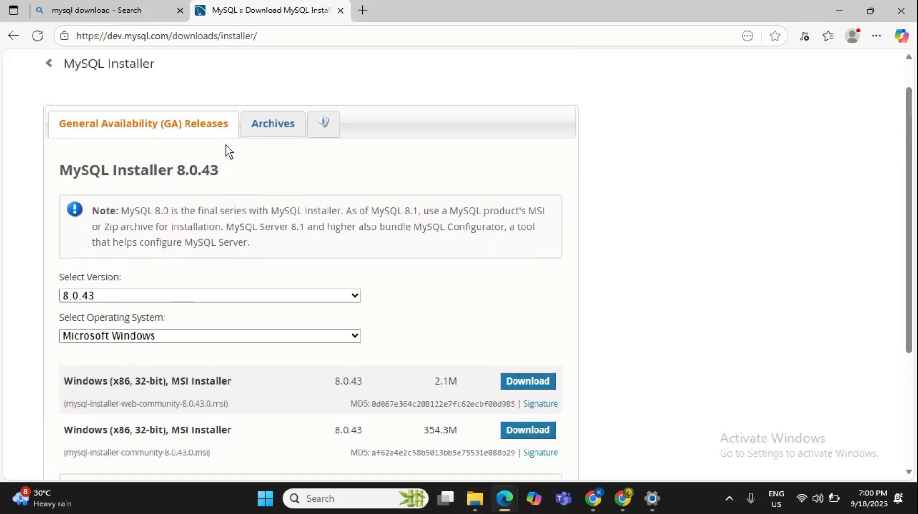
{"action": "scroll", "coordinate": [226, 144], "scroll_direction": "up", "scroll_amount": 1}
{"action": "scroll", "coordinate": [225, 145], "scroll_direction": "down", "scroll_amount": 2}
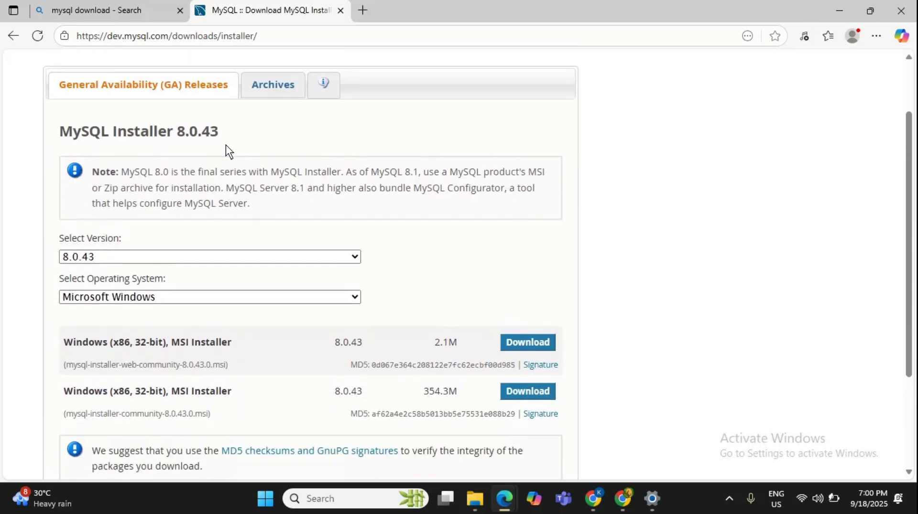
Keep version 8.0.43 selected and download the 354.3M full MSI installer.
{"action": "left_click", "coordinate": [354, 260]}
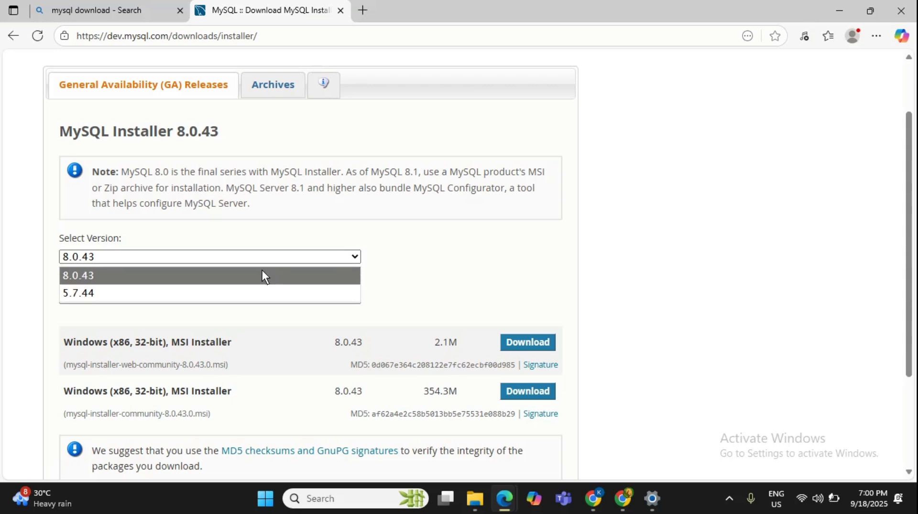
{"action": "left_click", "coordinate": [411, 282]}
{"action": "scroll", "coordinate": [474, 278], "scroll_direction": "down", "scroll_amount": 3}
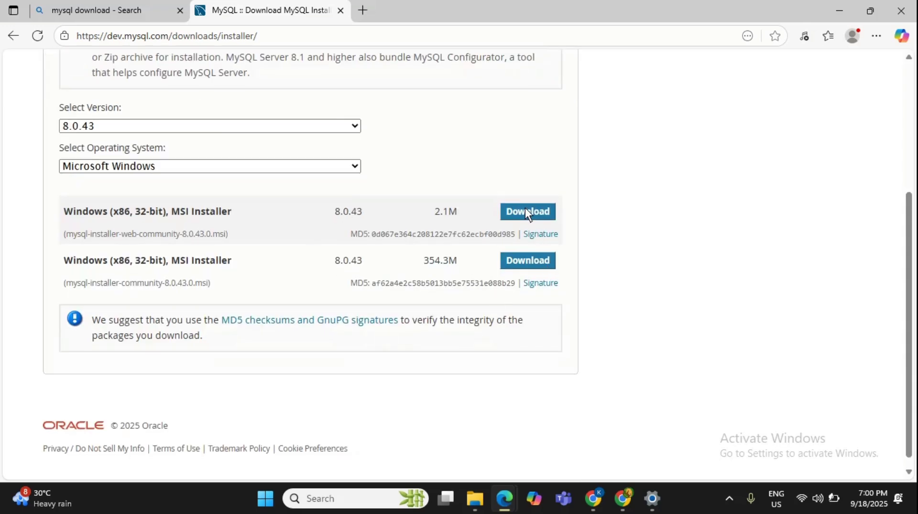
{"action": "left_click", "coordinate": [546, 264]}
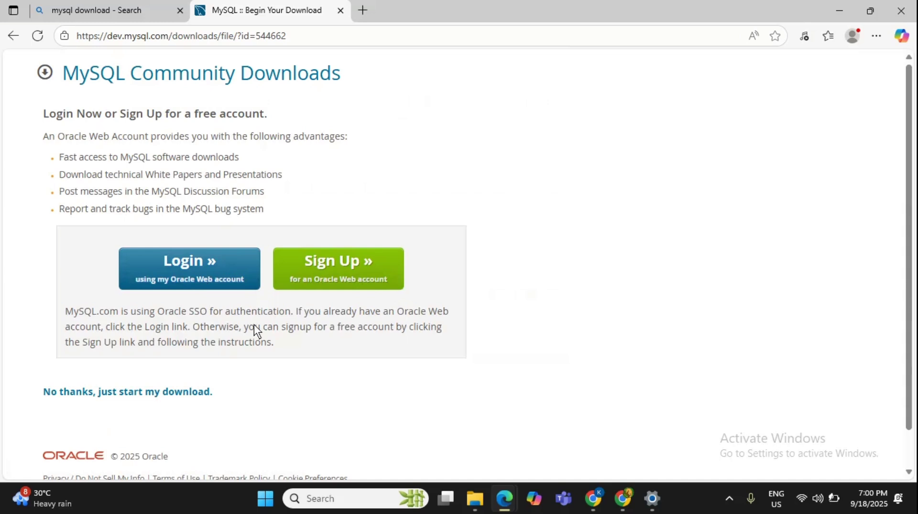
Choose 'No thanks, just start my download' to begin downloading mysql-installer-community-8.0.43.0.msi.
{"action": "left_click", "coordinate": [108, 393]}
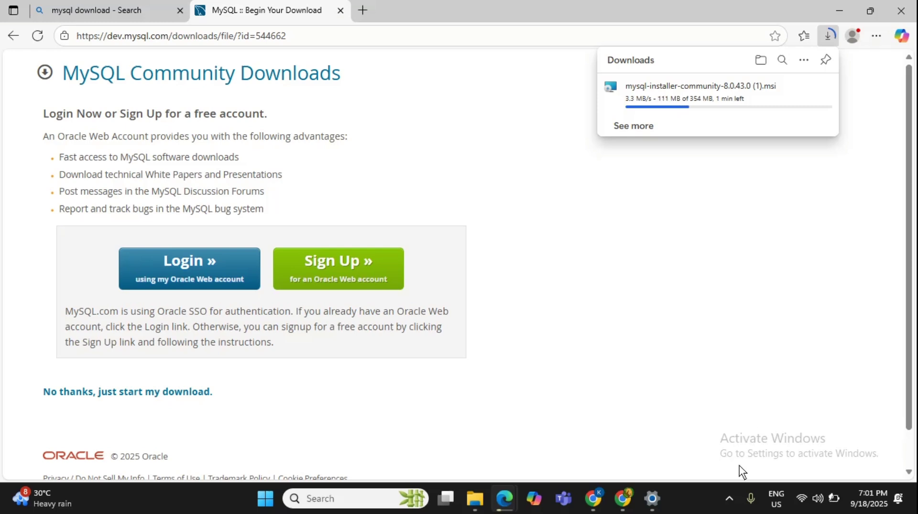
{"action": "left_click", "coordinate": [730, 498]}
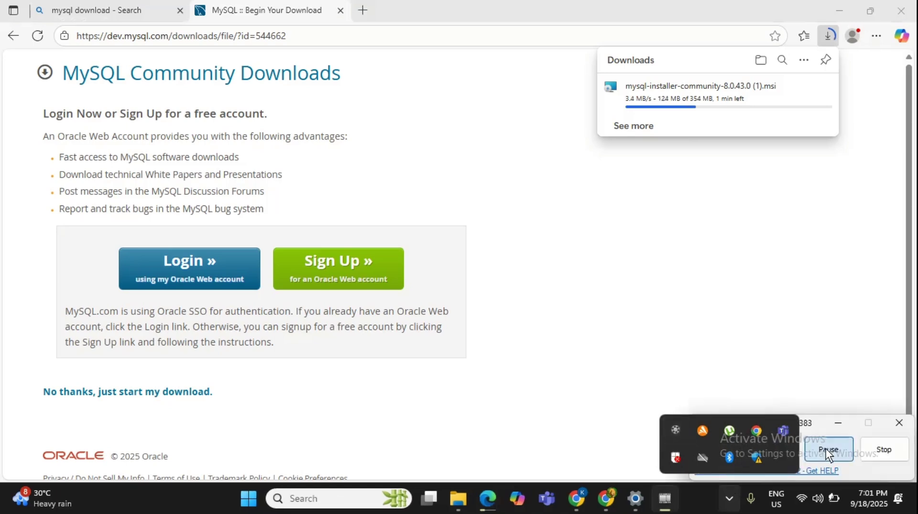
{"action": "left_click", "coordinate": [825, 449]}
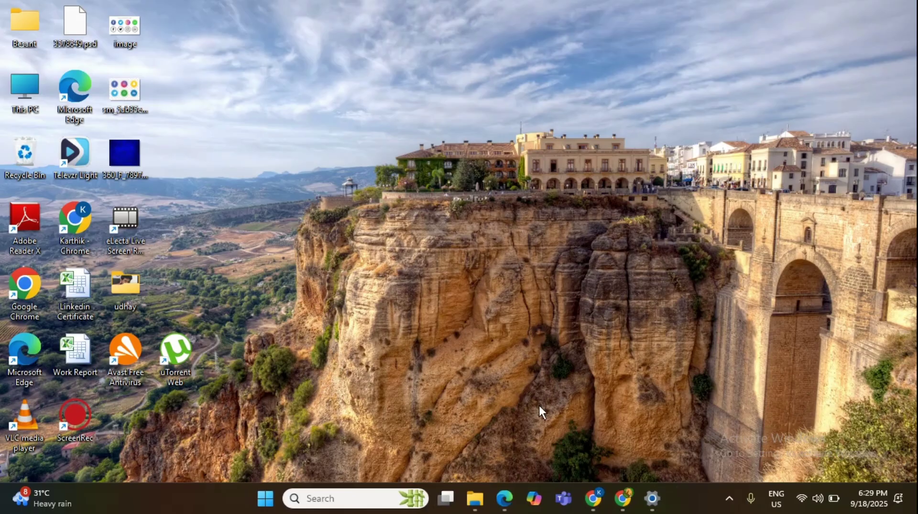
Open the mysql-installer-community-8.0.43.0 file from the Downloads folder in File Explorer.
{"action": "left_click", "coordinate": [474, 499]}
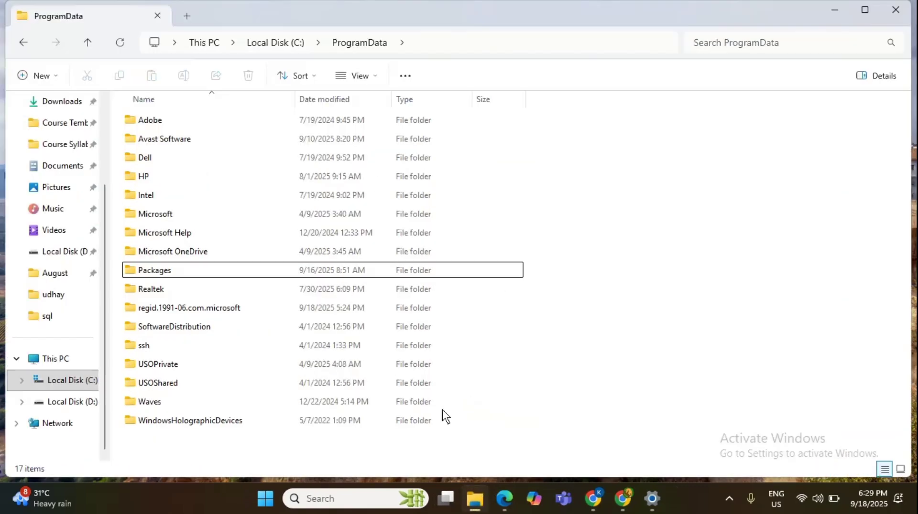
{"action": "scroll", "coordinate": [107, 123], "scroll_direction": "up", "scroll_amount": 3}
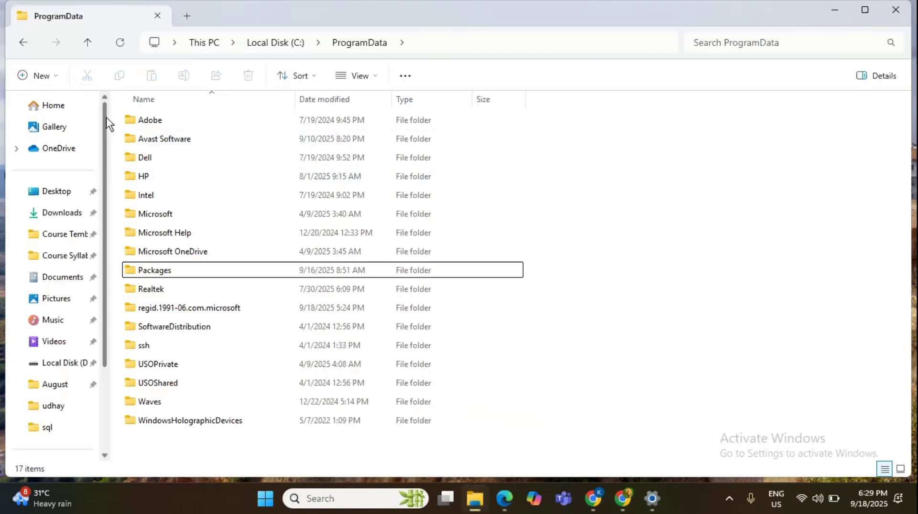
{"action": "left_click", "coordinate": [65, 215]}
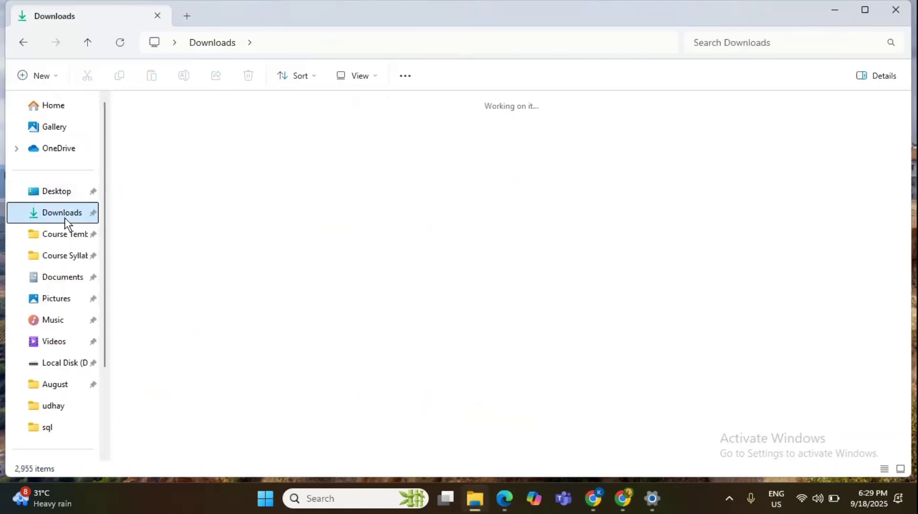
{"action": "left_click", "coordinate": [257, 144]}
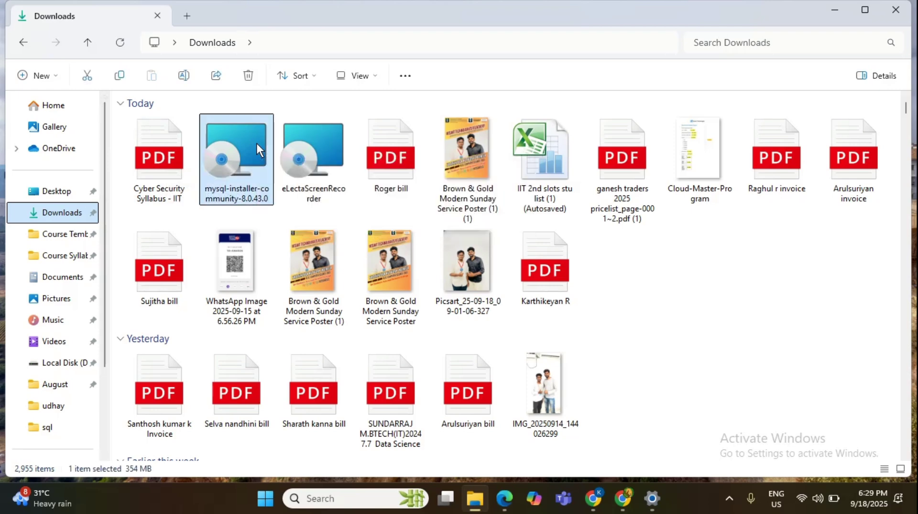
{"action": "right_click", "coordinate": [257, 143]}
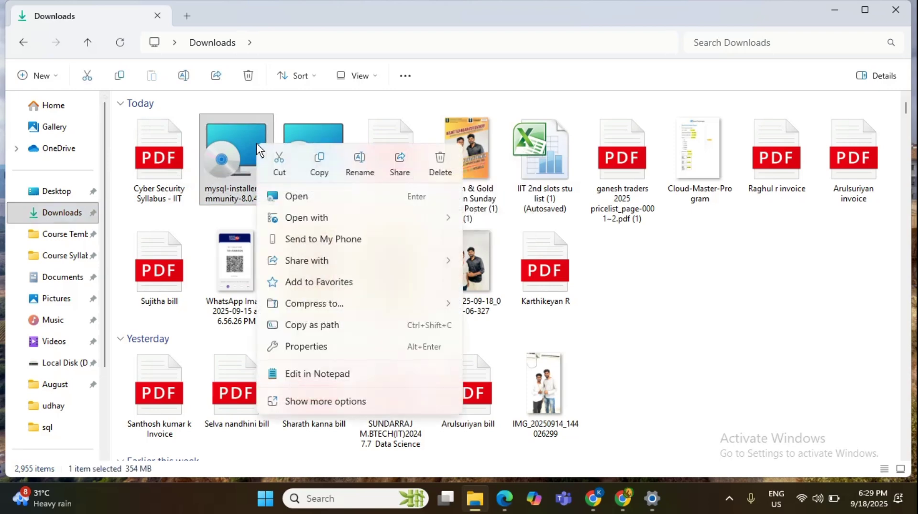
{"action": "left_click", "coordinate": [286, 196]}
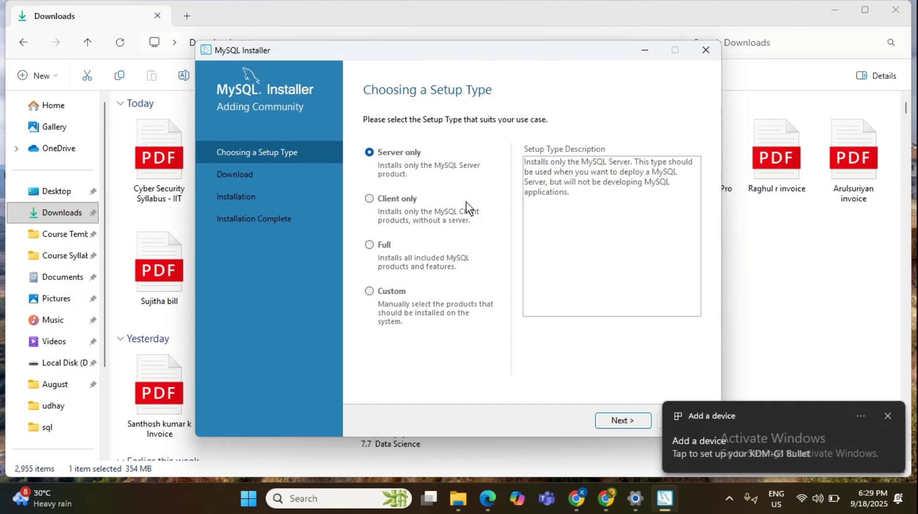
Pick the Full setup type and continue to Check Requirements.
{"action": "left_click", "coordinate": [370, 246]}
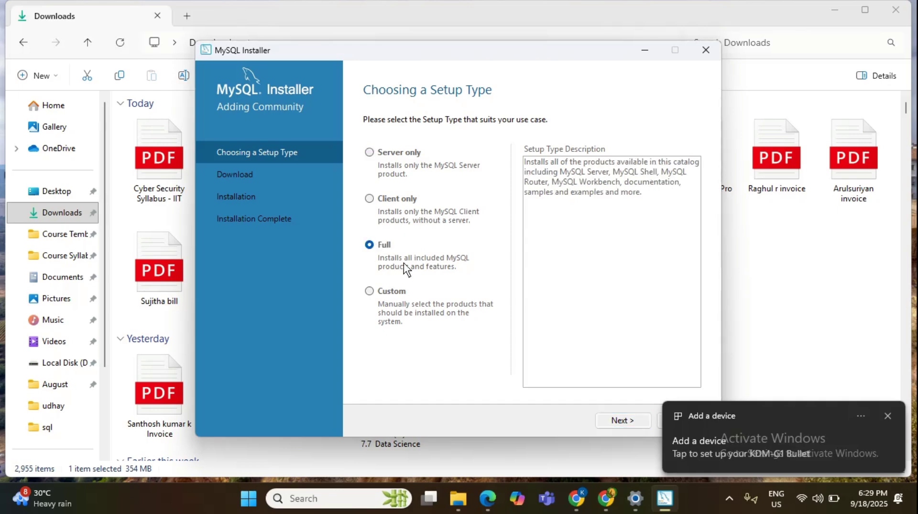
{"action": "left_click", "coordinate": [626, 420]}
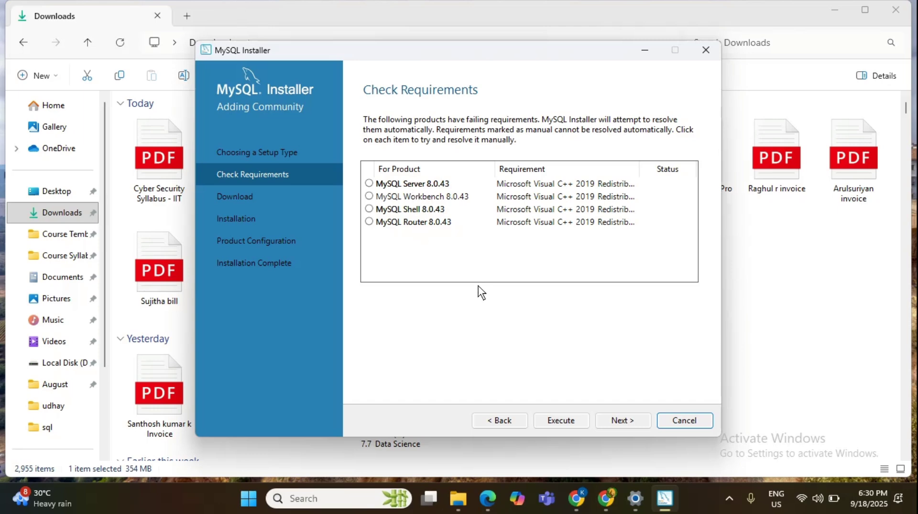
Execute the requirements check to fetch the Visual C++ 2019 redistributable, dismissing the device notification.
{"action": "left_click", "coordinate": [554, 422]}
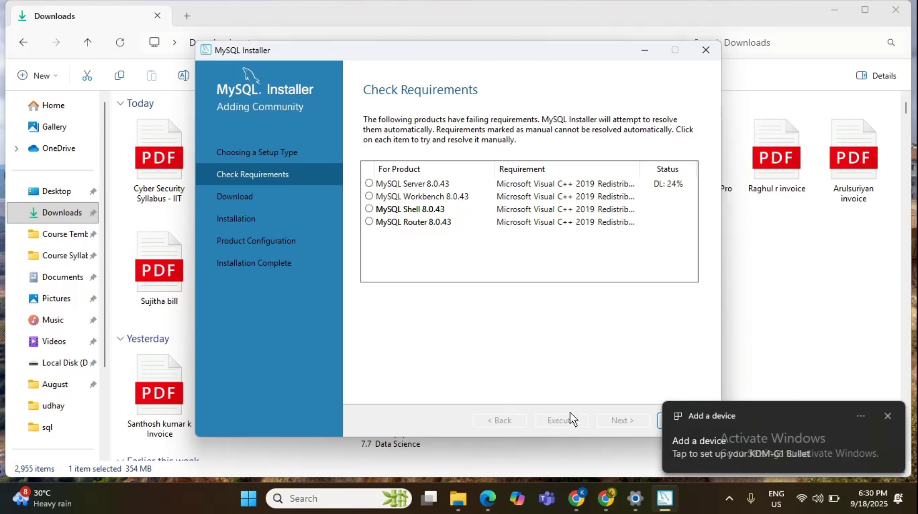
{"action": "left_click", "coordinate": [888, 416]}
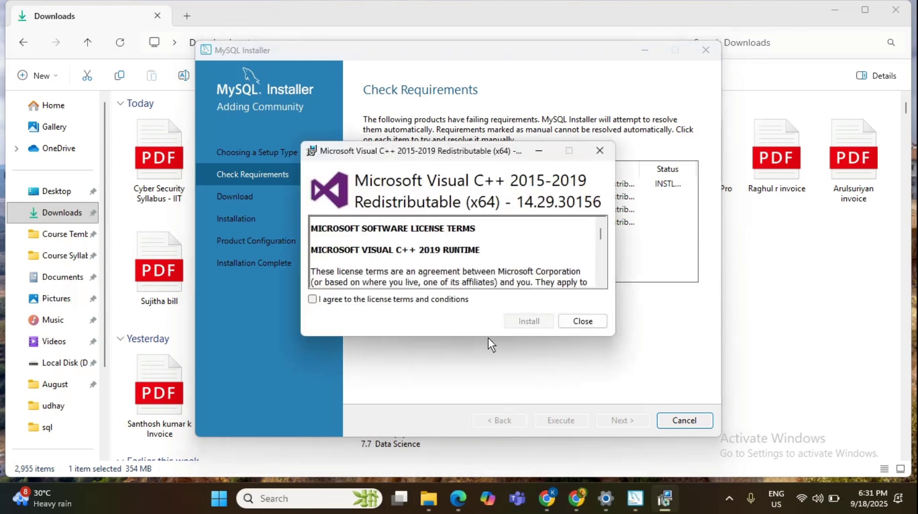
Accept the license and install the Visual C++ 2015-2019 x64 redistributable, then close its setup.
{"action": "left_click", "coordinate": [313, 300]}
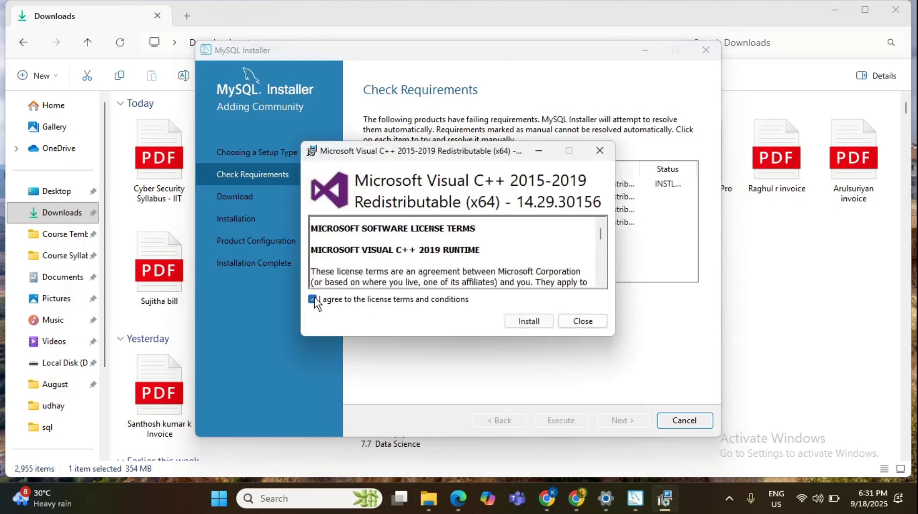
{"action": "left_click", "coordinate": [546, 323]}
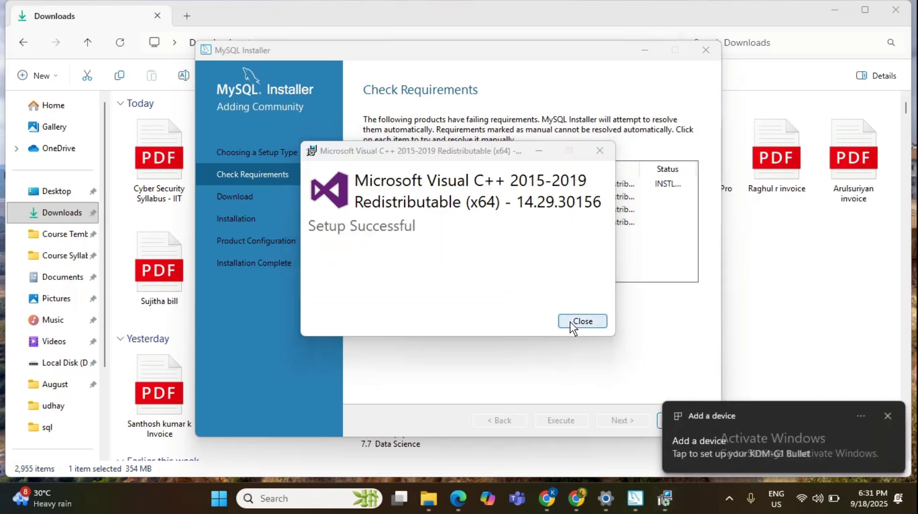
{"action": "left_click", "coordinate": [571, 322]}
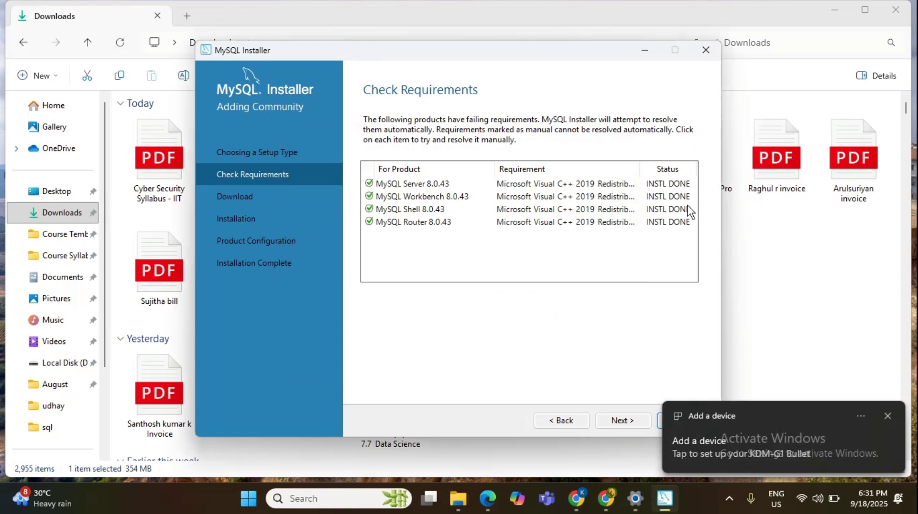
{"action": "left_click", "coordinate": [887, 415]}
Download the six MySQL 8.0.43 products and execute their installation.
{"action": "left_click", "coordinate": [630, 423]}
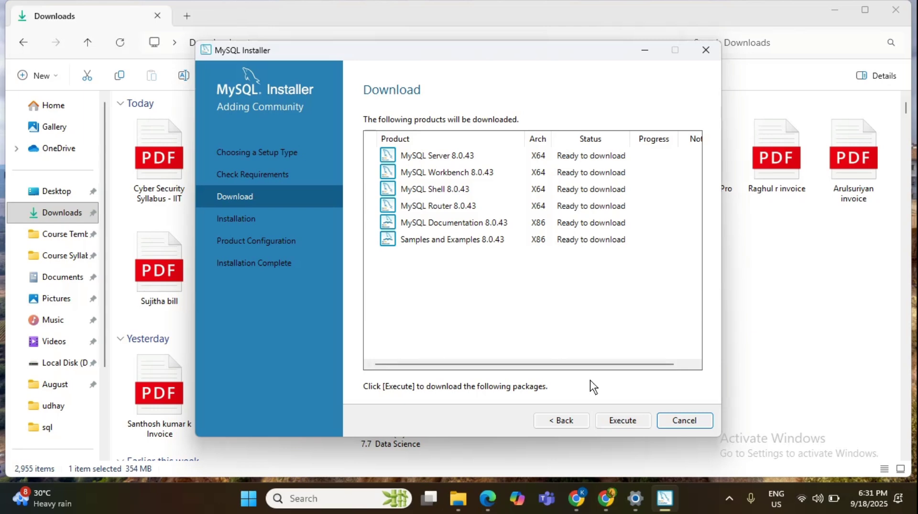
{"action": "left_click", "coordinate": [609, 419]}
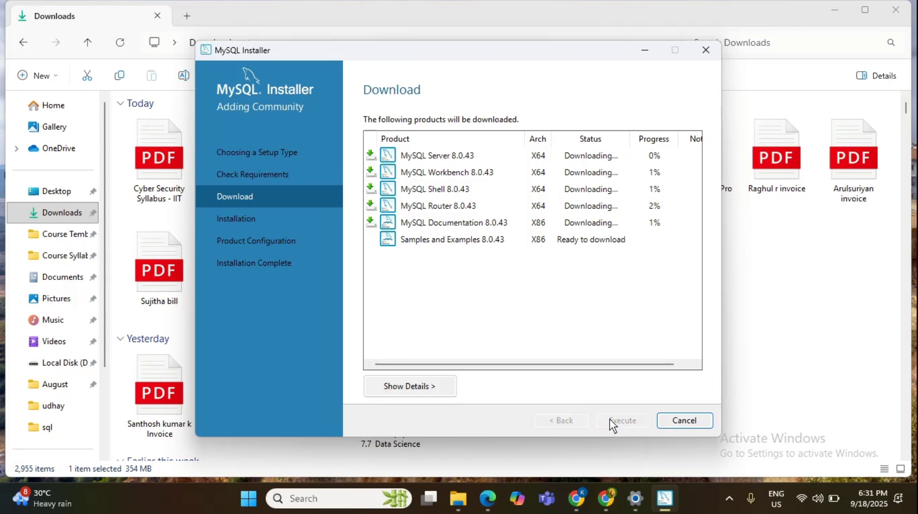
{"action": "left_click", "coordinate": [723, 494]}
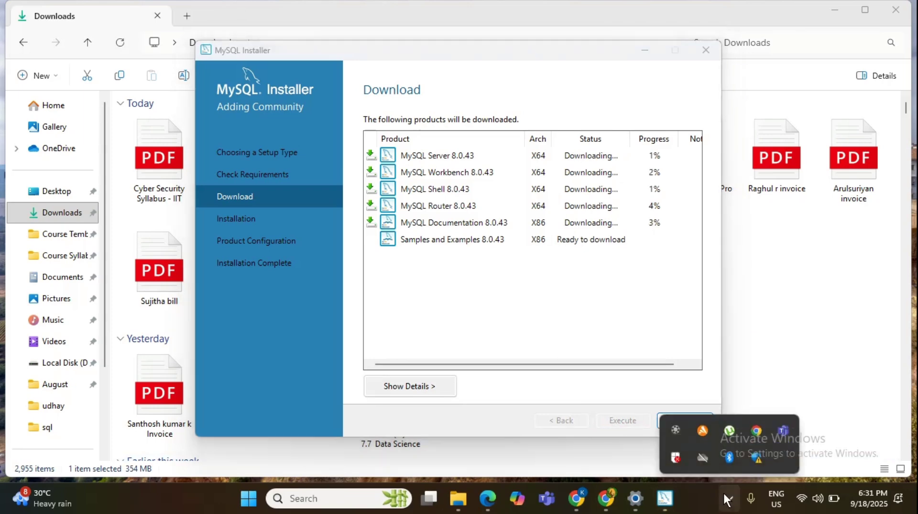
{"action": "left_click", "coordinate": [675, 430]}
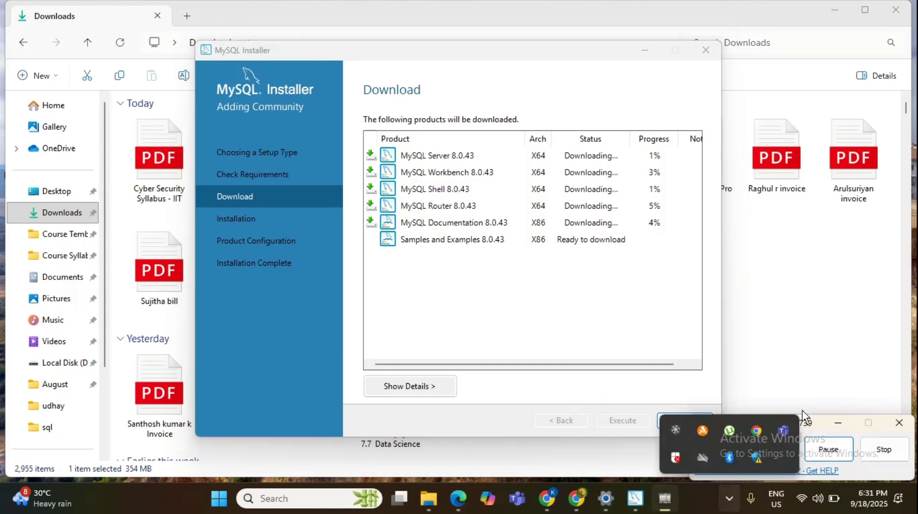
{"action": "left_click", "coordinate": [834, 450]}
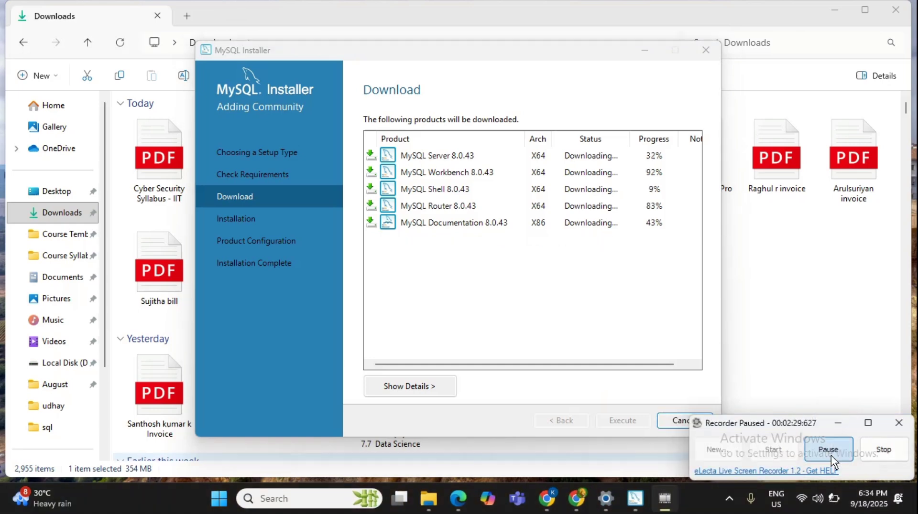
{"action": "left_click", "coordinate": [831, 454]}
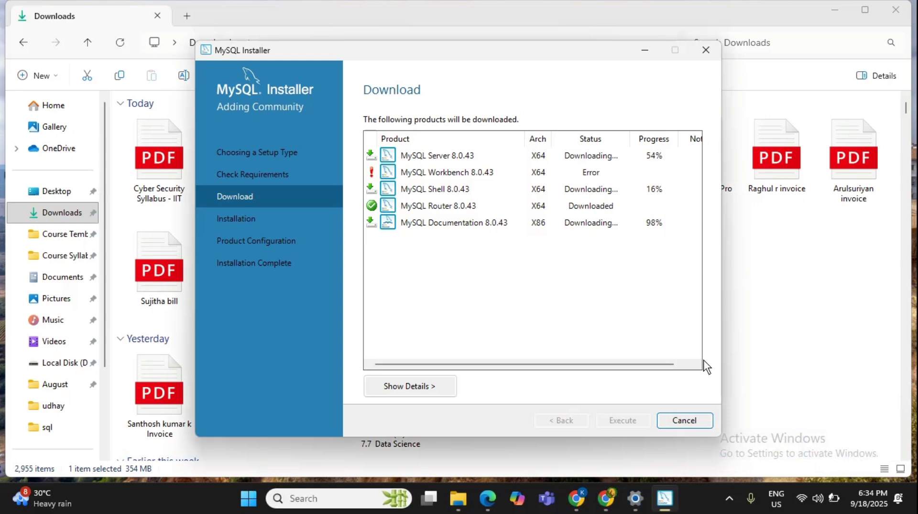
{"action": "left_click", "coordinate": [813, 454]}
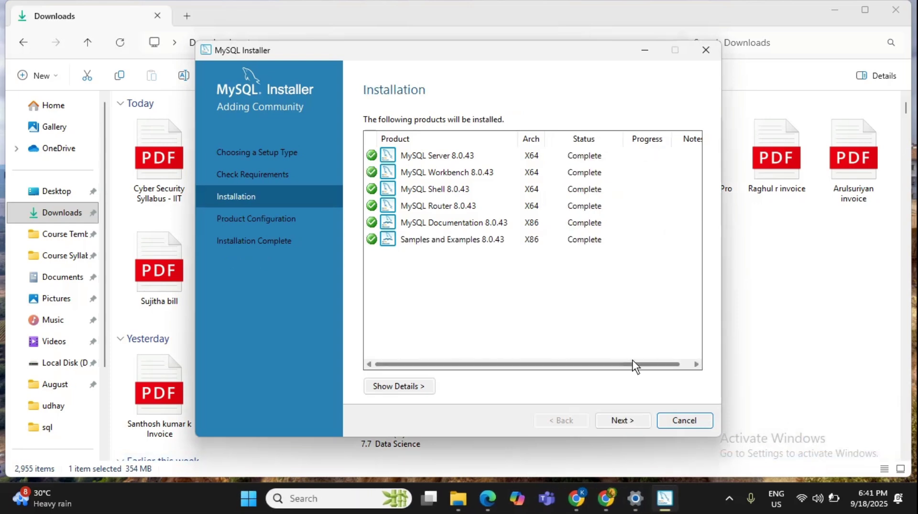
Enable Named Pipe and Shared Memory connections alongside TCP/IP port 3306 for MySQL Server.
{"action": "left_click", "coordinate": [625, 419]}
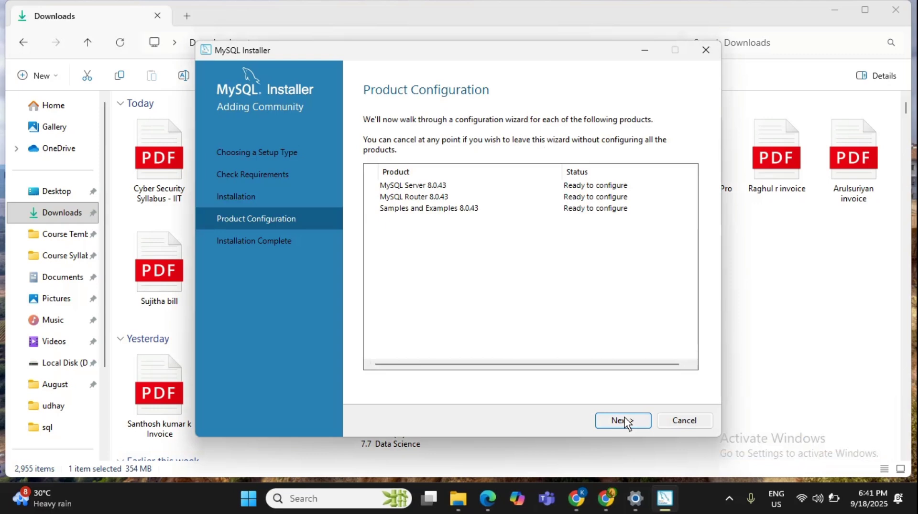
{"action": "left_click", "coordinate": [624, 419]}
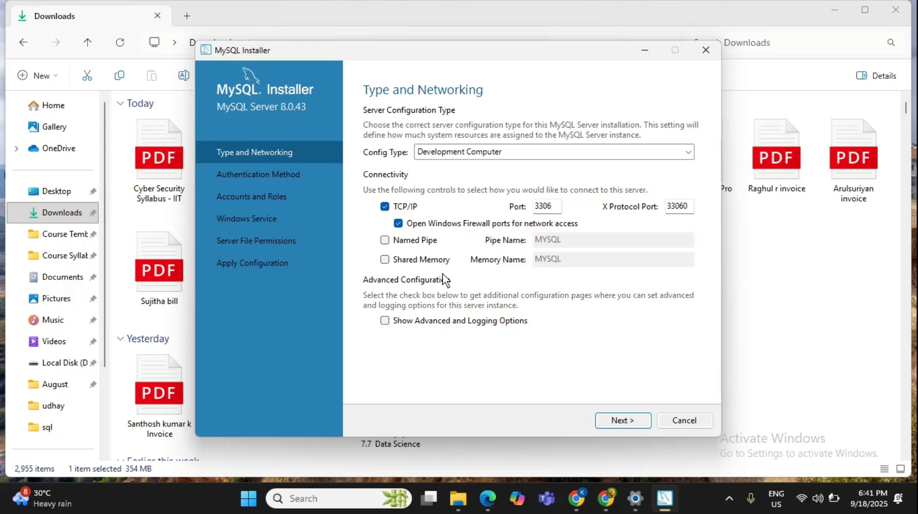
{"action": "left_click", "coordinate": [384, 240]}
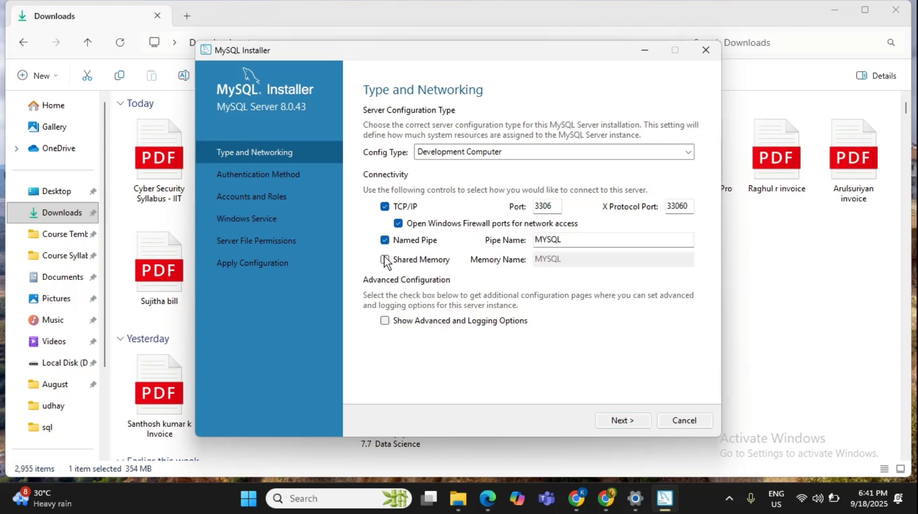
{"action": "left_click", "coordinate": [385, 260]}
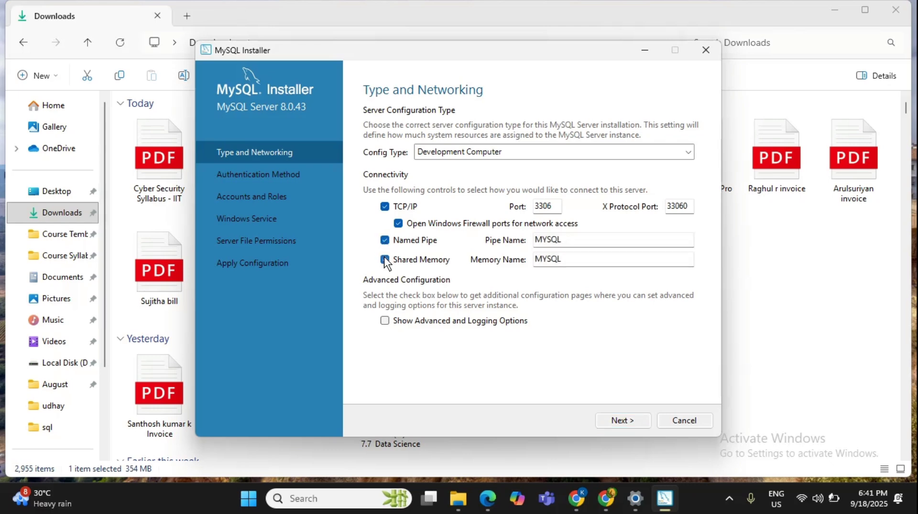
{"action": "left_click", "coordinate": [612, 421]}
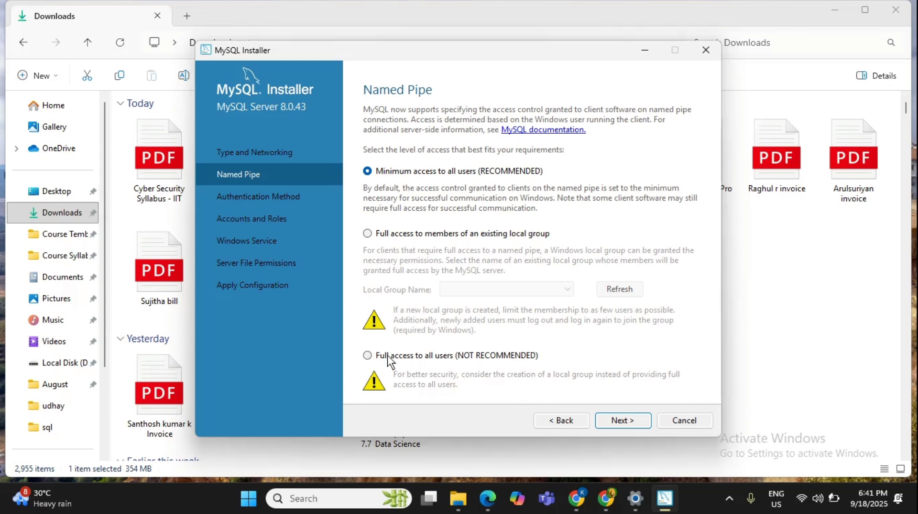
Give all users full named-pipe access and keep Strong Password Encryption for authentication.
{"action": "left_click", "coordinate": [369, 356]}
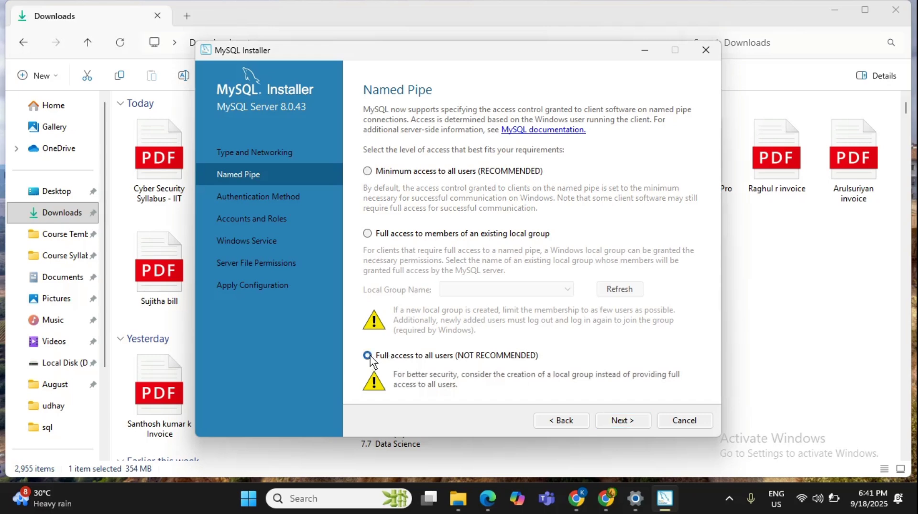
{"action": "left_click", "coordinate": [621, 421]}
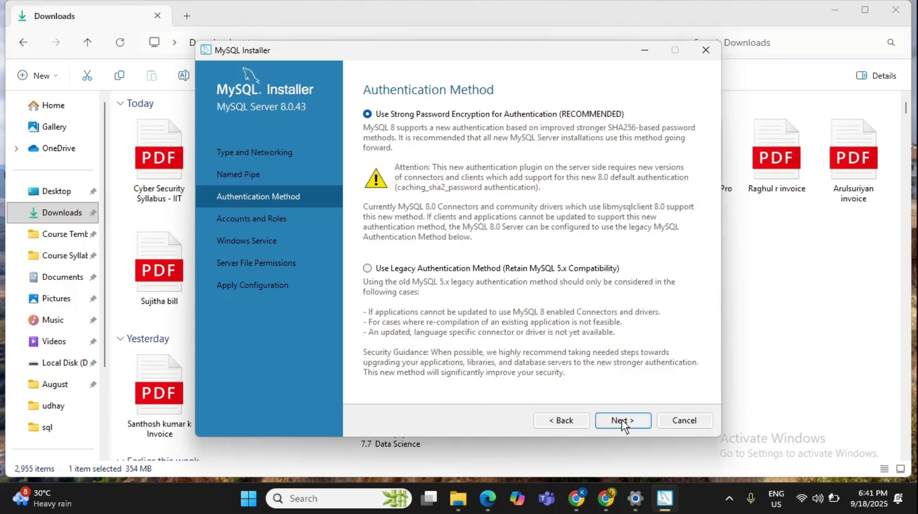
{"action": "left_click", "coordinate": [622, 421]}
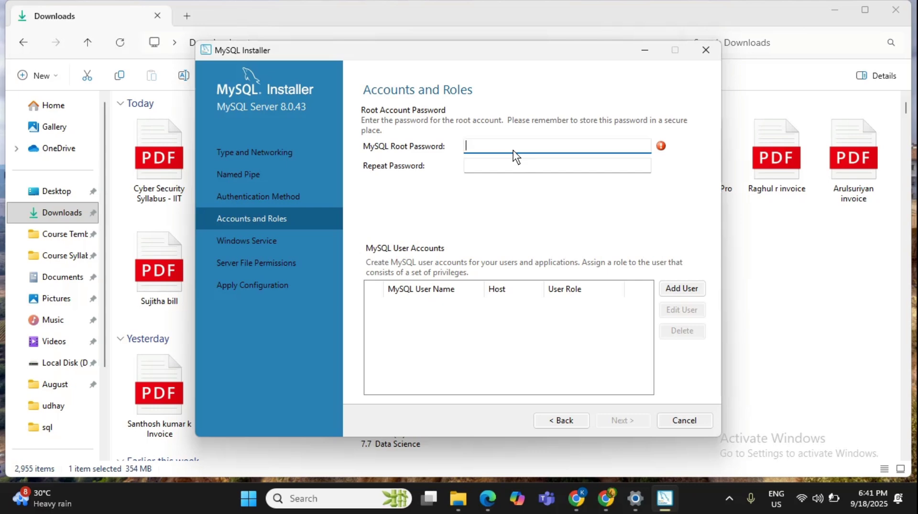
Enter the root account password in both password fields, then start adding a new user.
{"action": "left_click", "coordinate": [829, 14]}
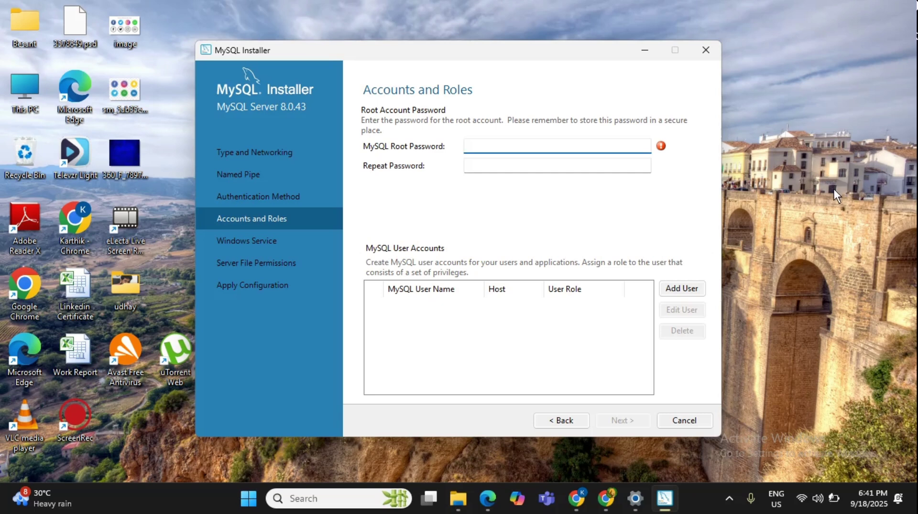
{"action": "type", "text": "root1"}
{"action": "left_click", "coordinate": [588, 166]}
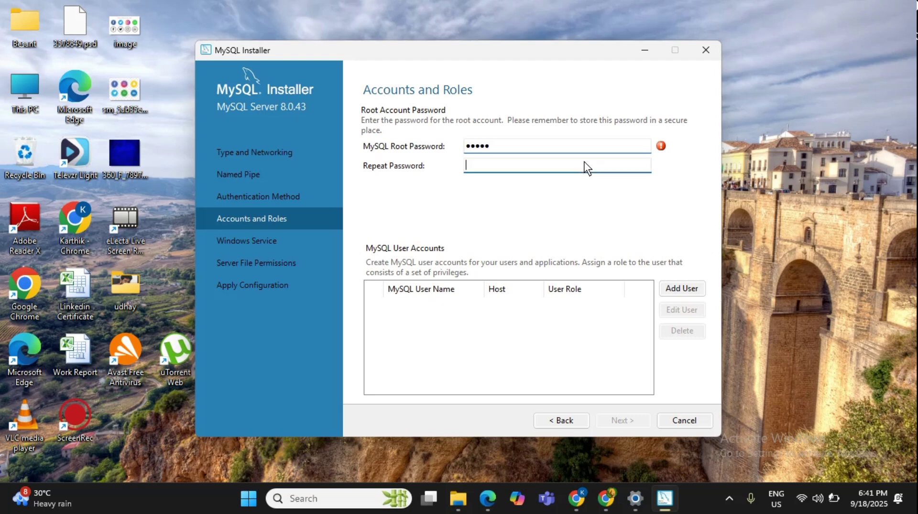
{"action": "type", "text": "root1"}
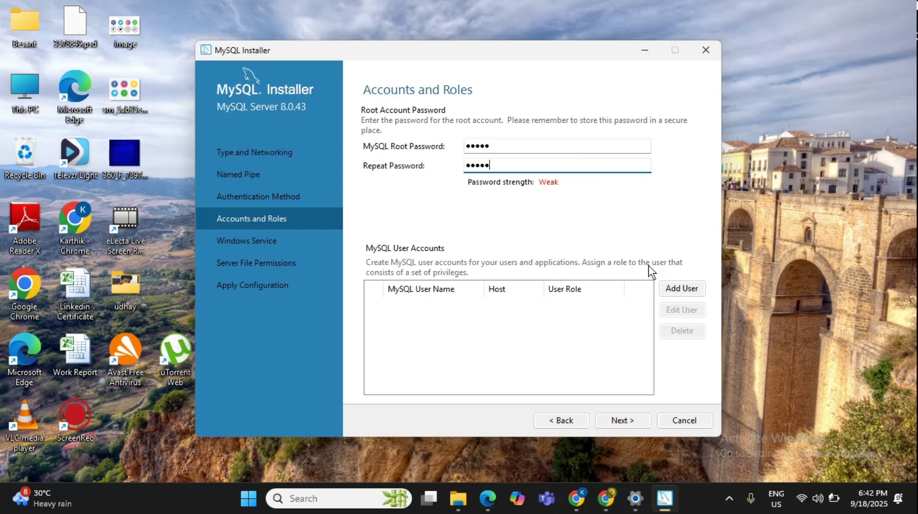
{"action": "left_click", "coordinate": [672, 287]}
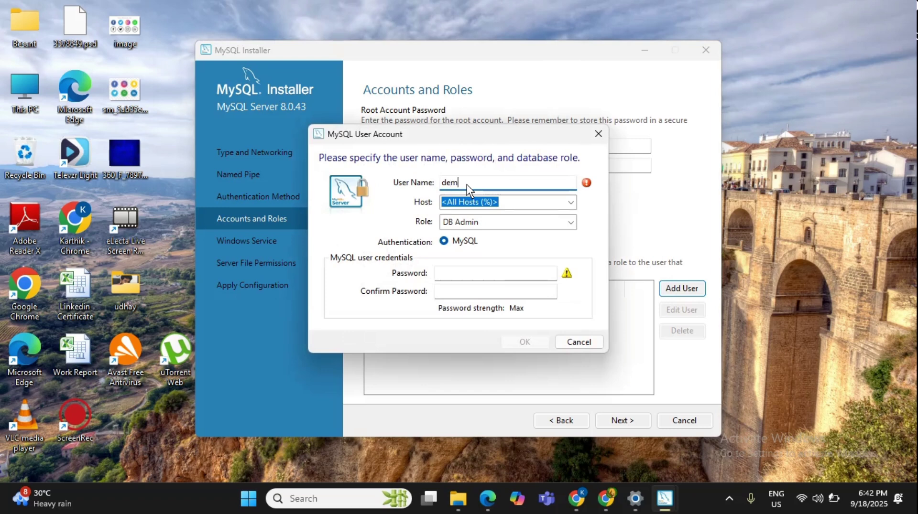
Add user 'demo' with a confirmed password and the DB Admin role for all hosts.
{"action": "left_click", "coordinate": [455, 278]}
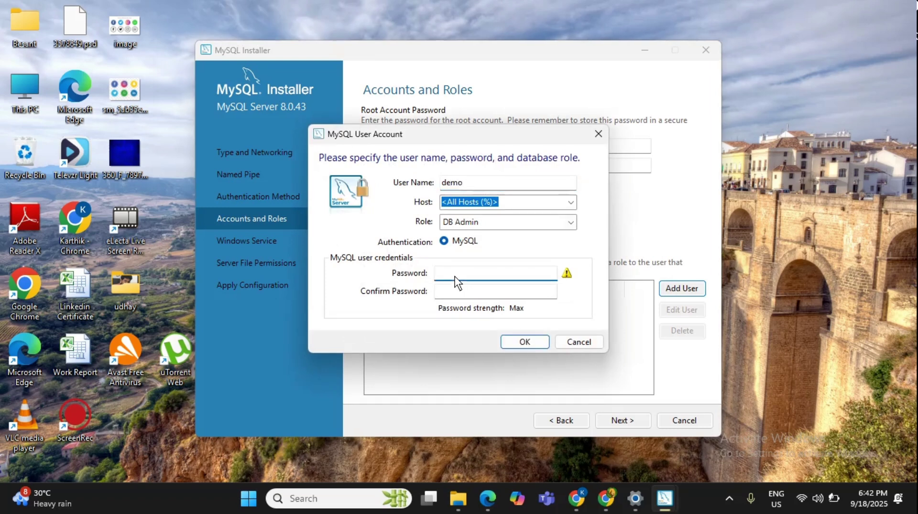
{"action": "type", "text": "*****"}
{"action": "left_click", "coordinate": [455, 297]}
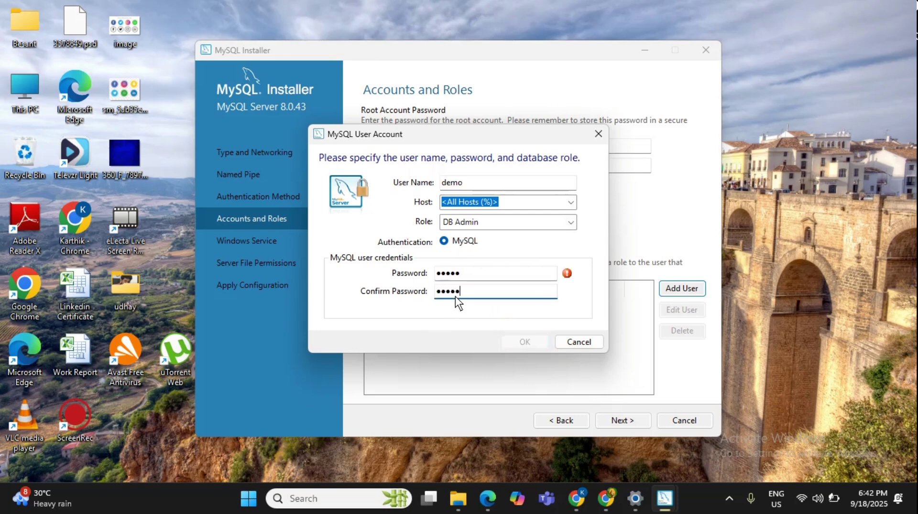
{"action": "left_click", "coordinate": [525, 342]}
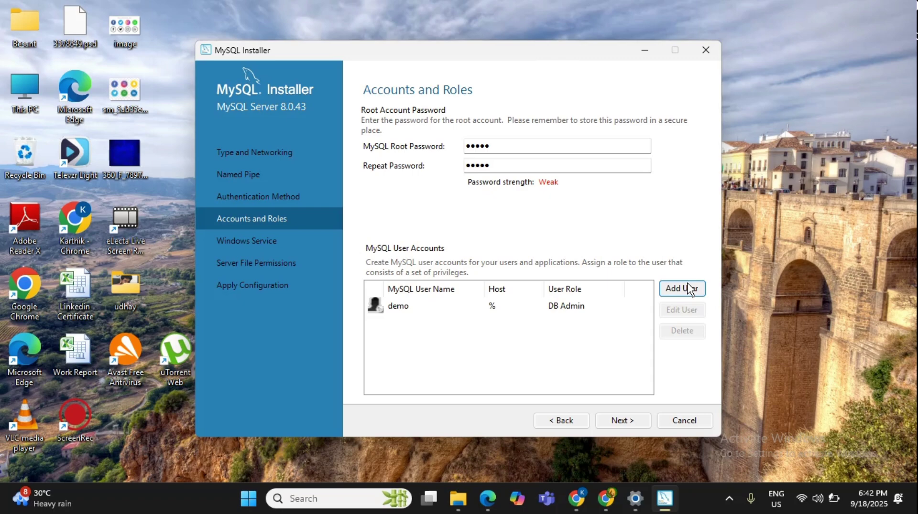
{"action": "left_click", "coordinate": [626, 418]}
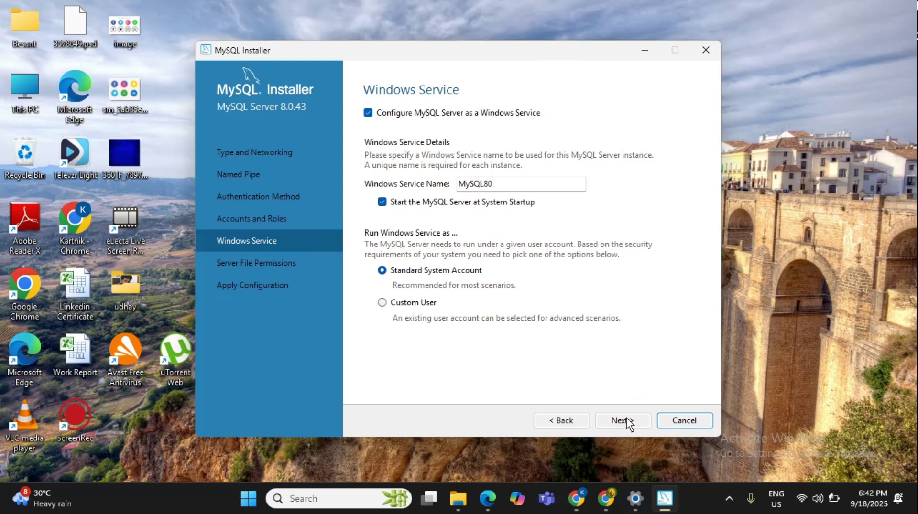
Keep the MySQL80 service and default file permissions, then apply the MySQL Server 8.0.43 configuration.
{"action": "left_click", "coordinate": [627, 420]}
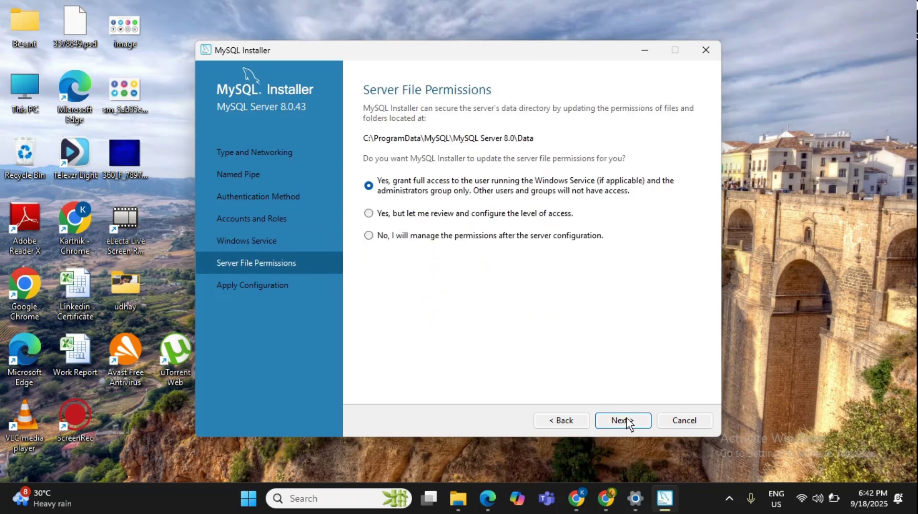
{"action": "left_click", "coordinate": [622, 421]}
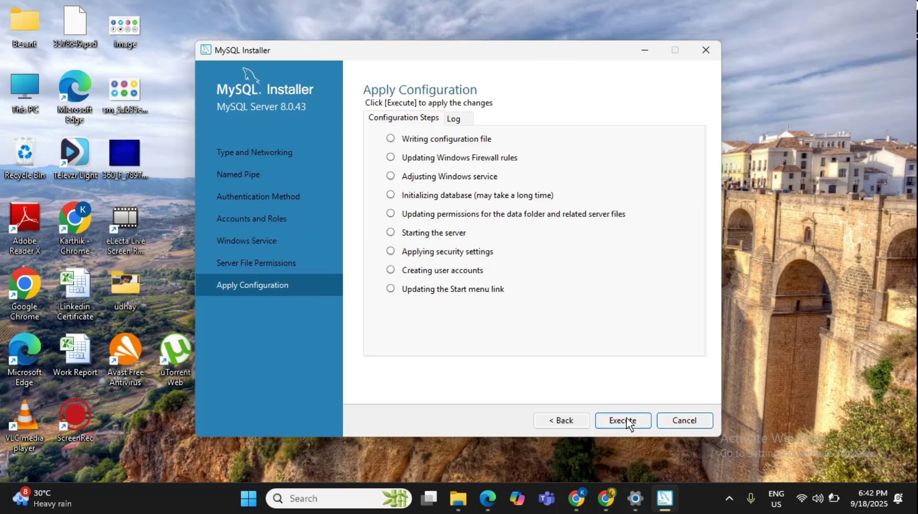
{"action": "left_click", "coordinate": [626, 419]}
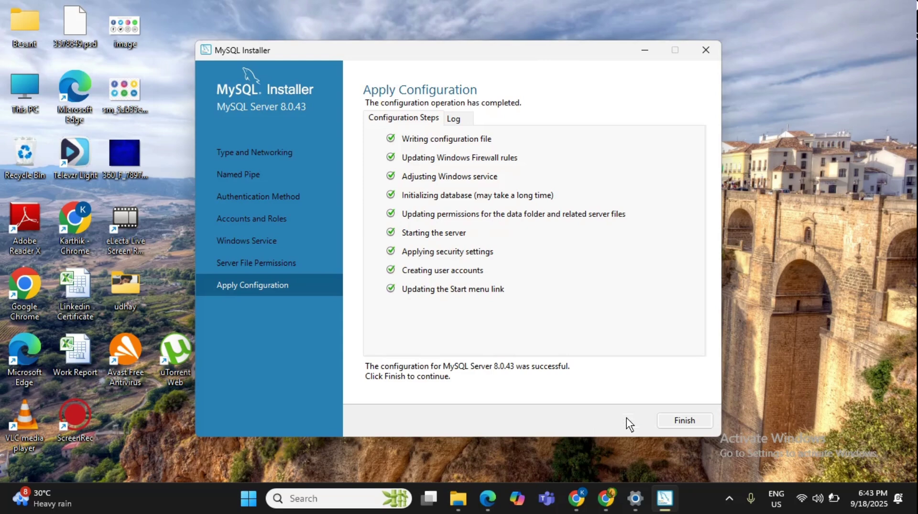
{"action": "left_click", "coordinate": [682, 423]}
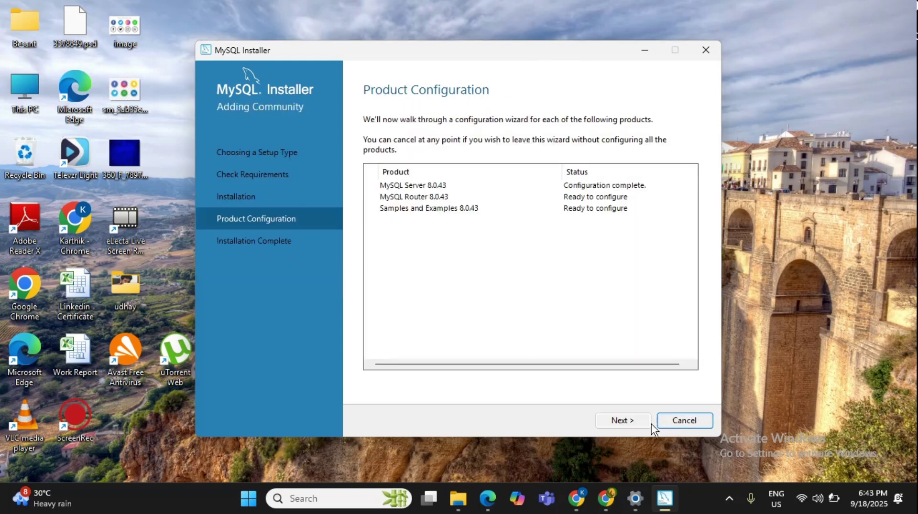
Skip MySQL Router 8.0.43 setup with InnoDB Cluster bootstrap unchecked, moving on to Samples and Examples.
{"action": "left_click", "coordinate": [630, 422]}
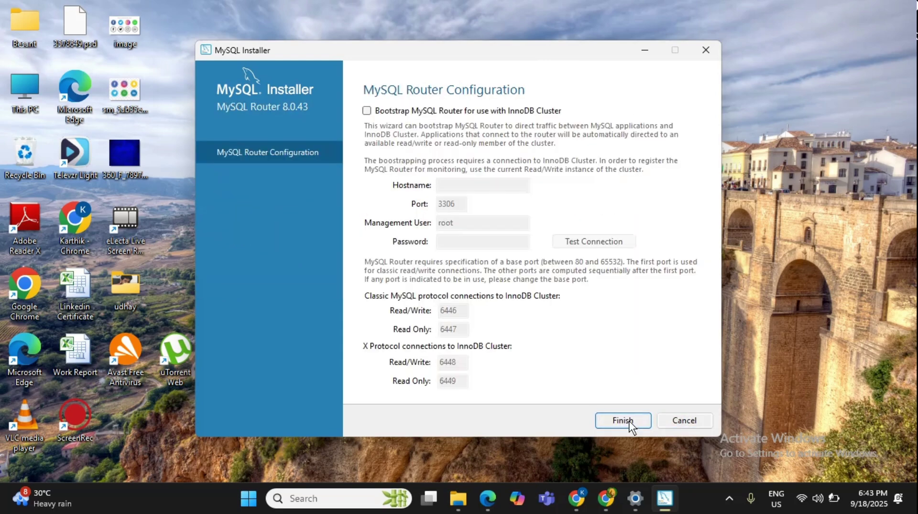
{"action": "left_click", "coordinate": [630, 423]}
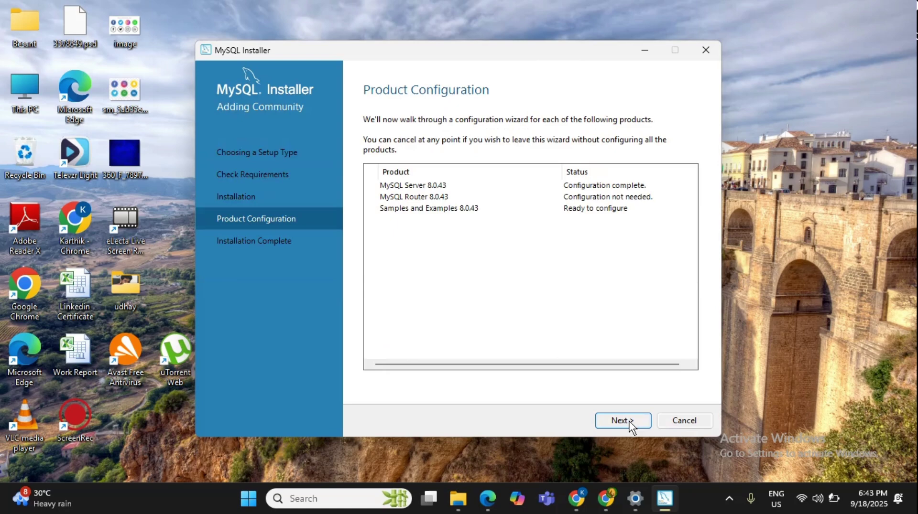
{"action": "left_click", "coordinate": [630, 422]}
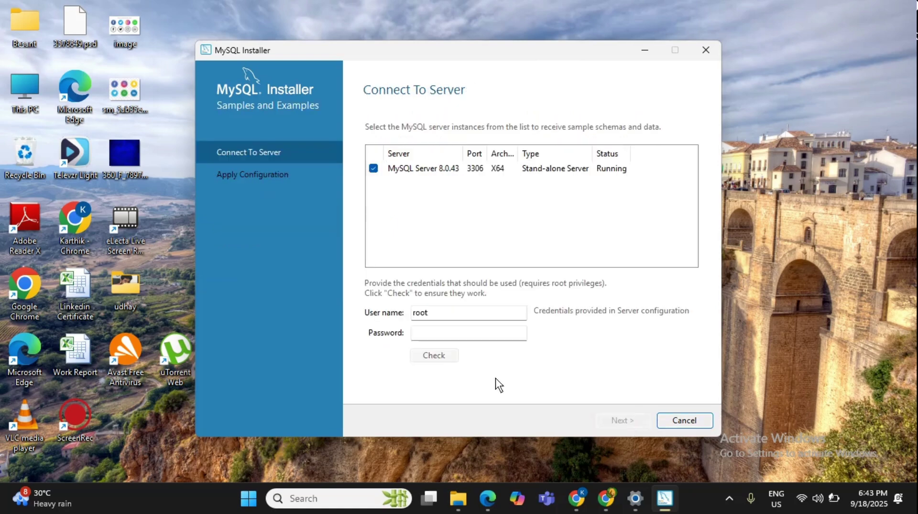
Enter the root password and check the credentials against the running server.
{"action": "left_click", "coordinate": [468, 335]}
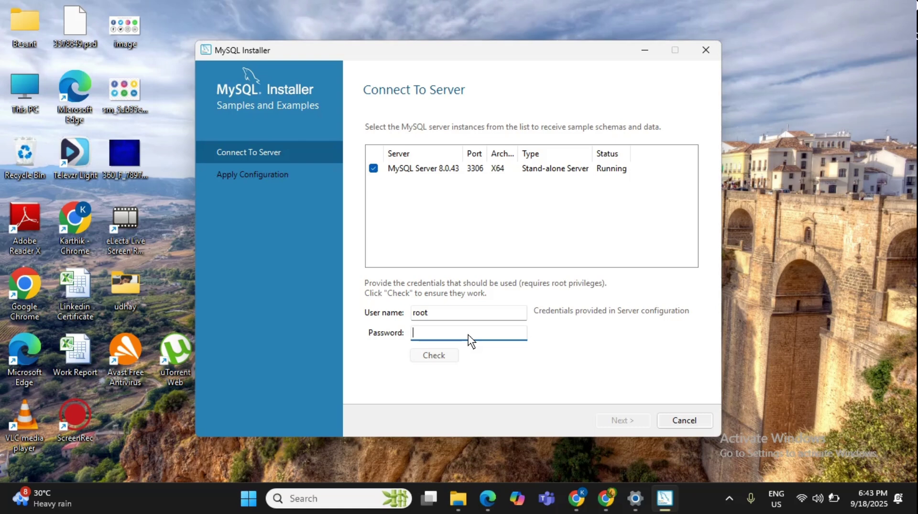
{"action": "type", "text": "12345"}
{"action": "left_click", "coordinate": [434, 359]}
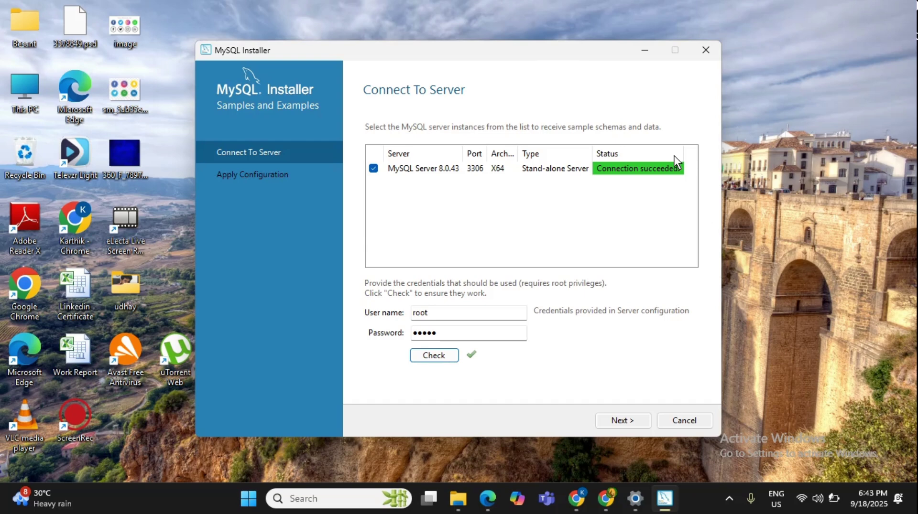
Apply the Samples and Examples configuration and finish product configuration.
{"action": "left_click", "coordinate": [628, 420]}
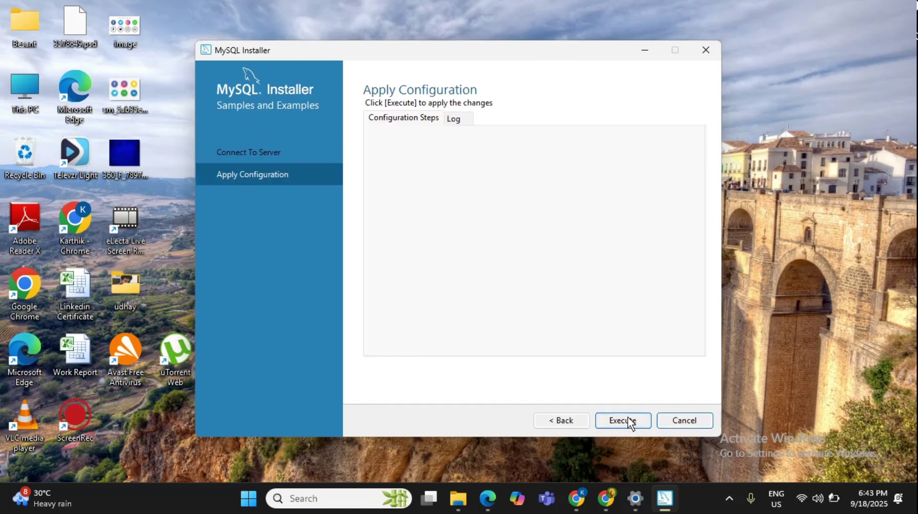
{"action": "left_click", "coordinate": [628, 419]}
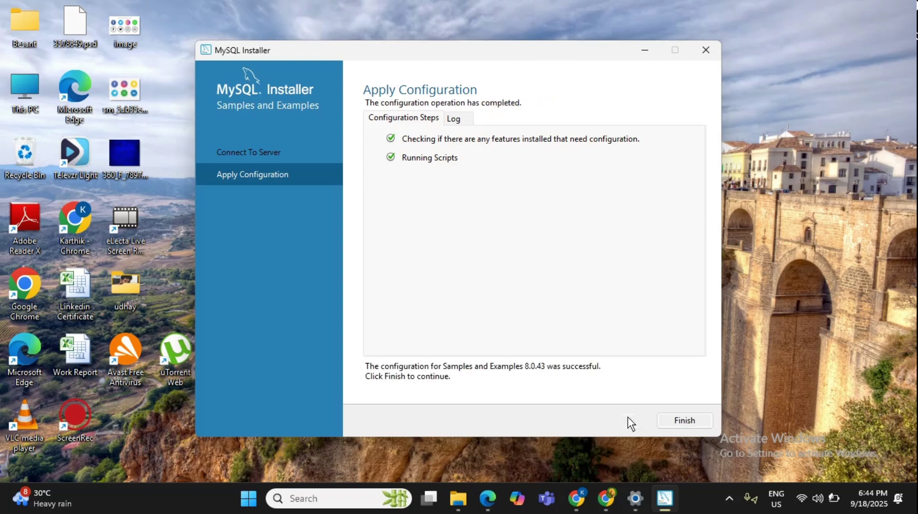
{"action": "left_click", "coordinate": [683, 421]}
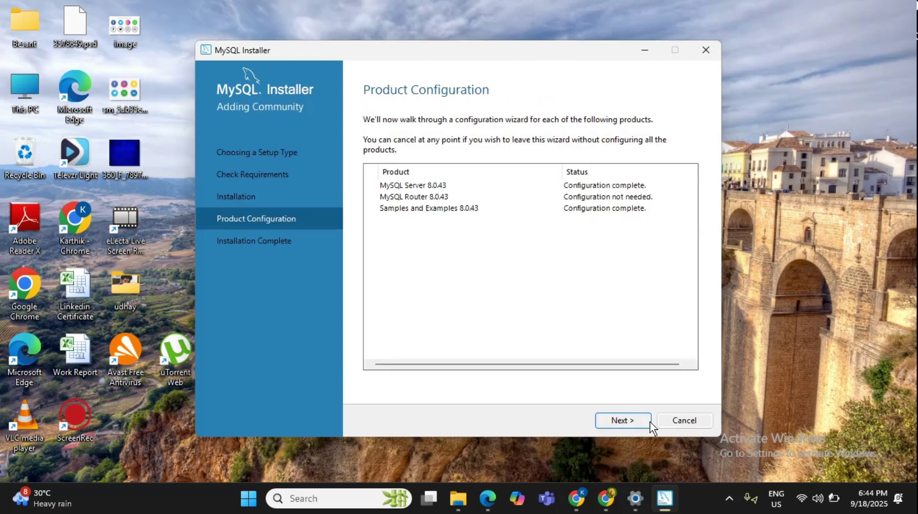
{"action": "left_click", "coordinate": [644, 422]}
Close the installer and MySQL Shell console, and maximize the Workbench welcome window.
{"action": "left_click", "coordinate": [687, 424]}
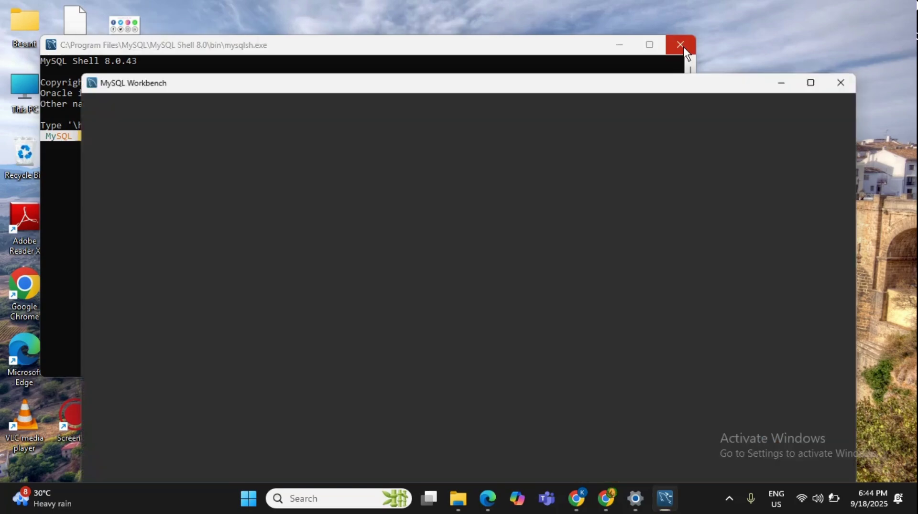
{"action": "left_click", "coordinate": [683, 47]}
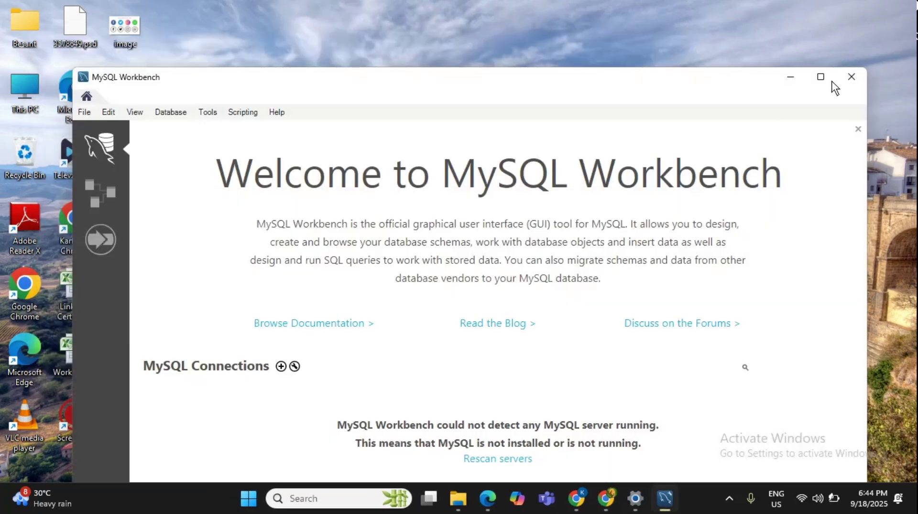
{"action": "left_click", "coordinate": [827, 82]}
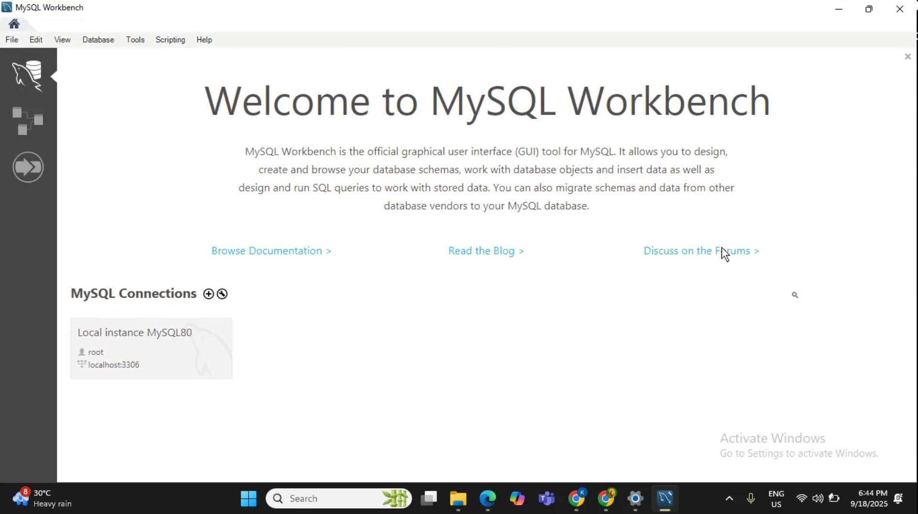
Connect to the Local instance MySQL80 tile by entering the root password.
{"action": "left_click", "coordinate": [163, 366]}
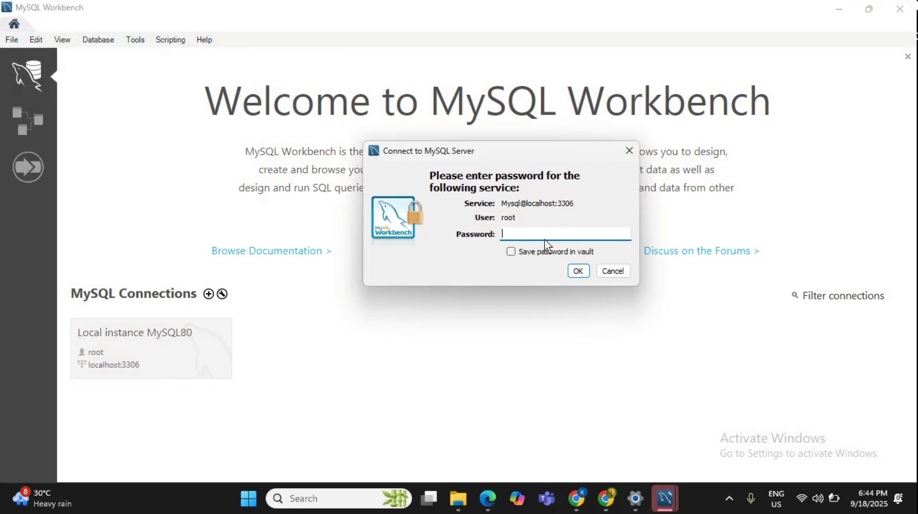
{"action": "type", "text": "*****"}
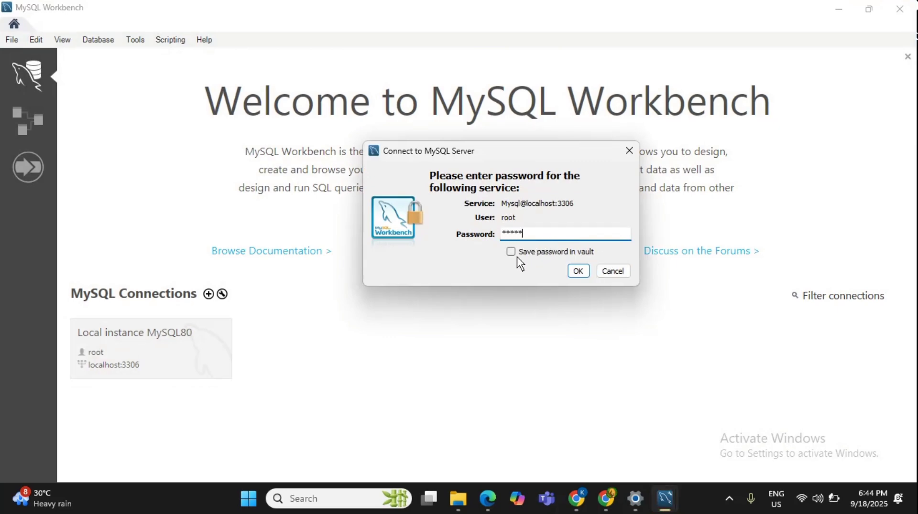
{"action": "left_click", "coordinate": [577, 271]}
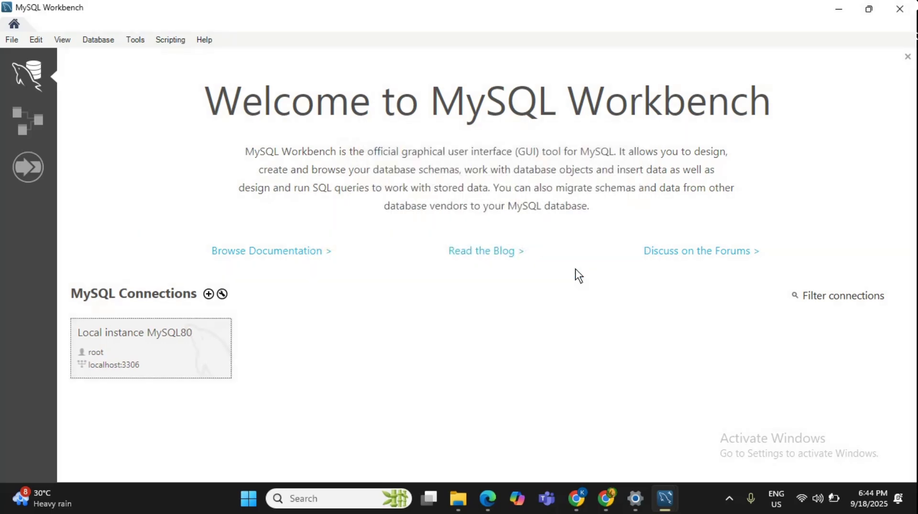